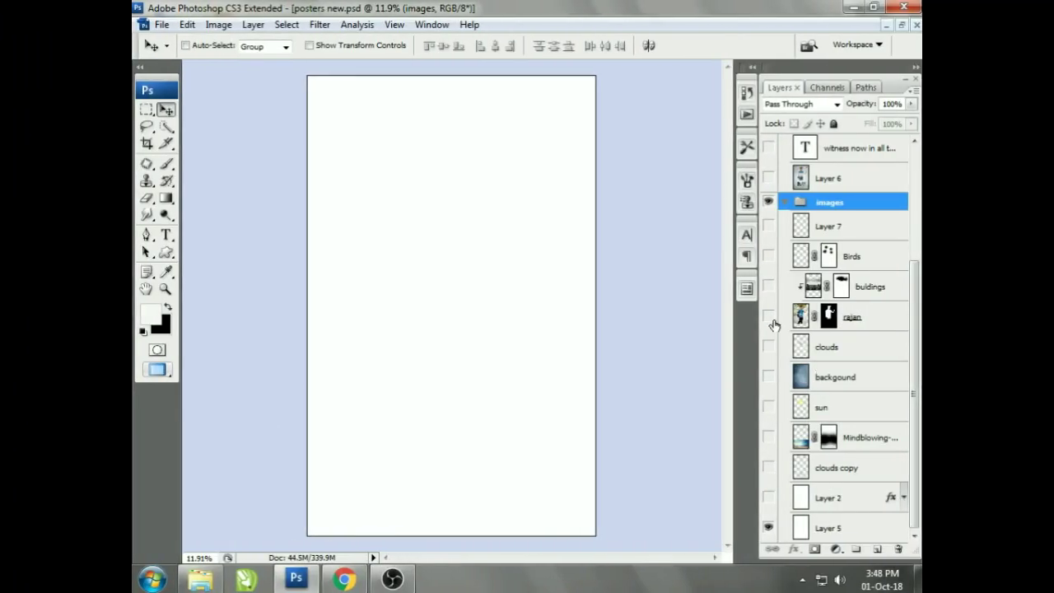
- Show the rajan layer and delete its layer mask to reveal the full park photo
click(768, 317)
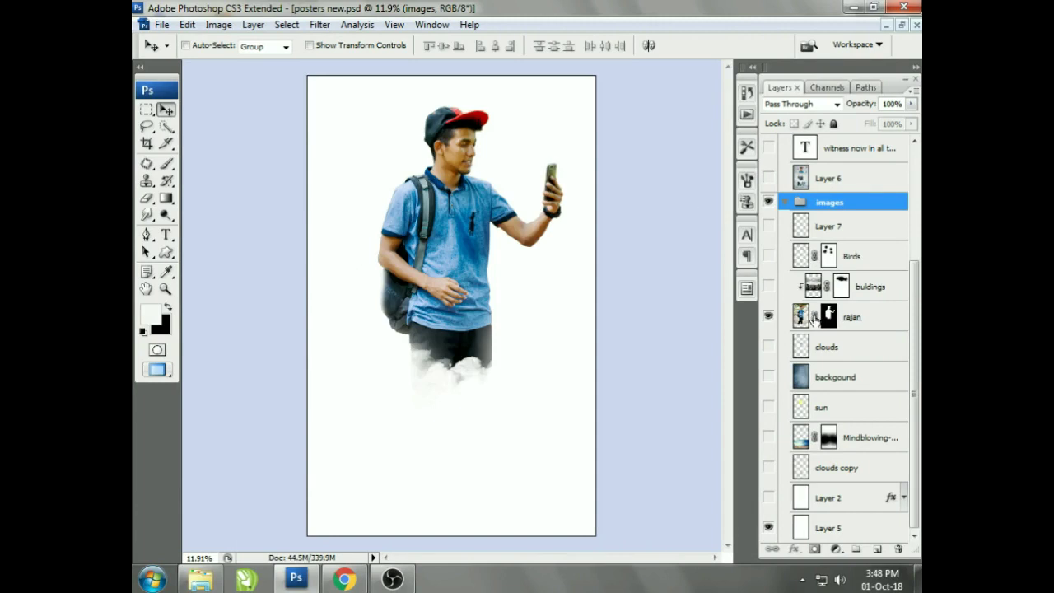
right_click(828, 317)
click(774, 346)
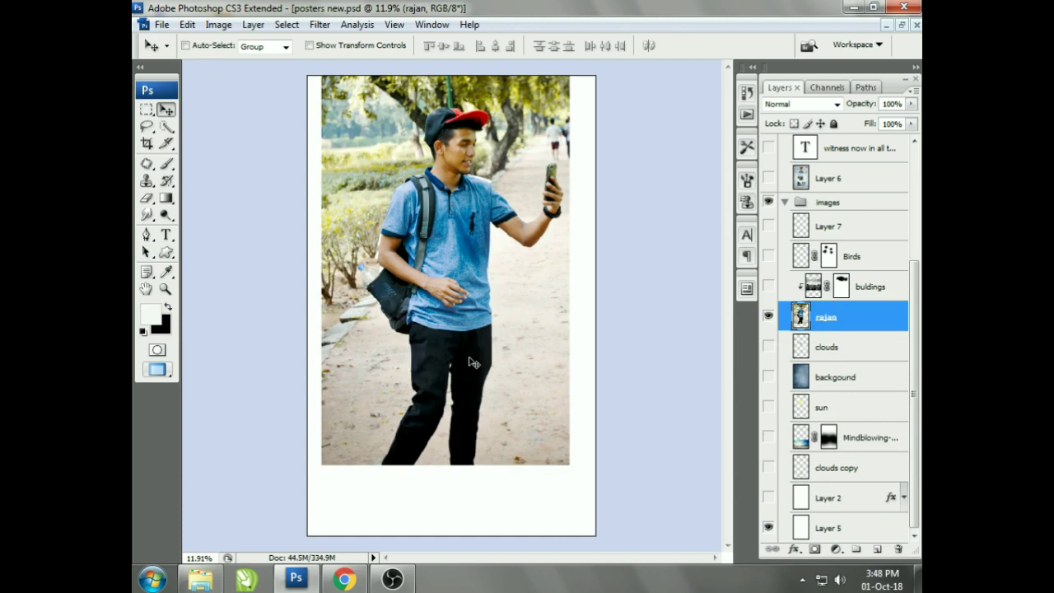
- Zoom in on the man's legs and switch to the Pen tool
key(z)
click(147, 236)
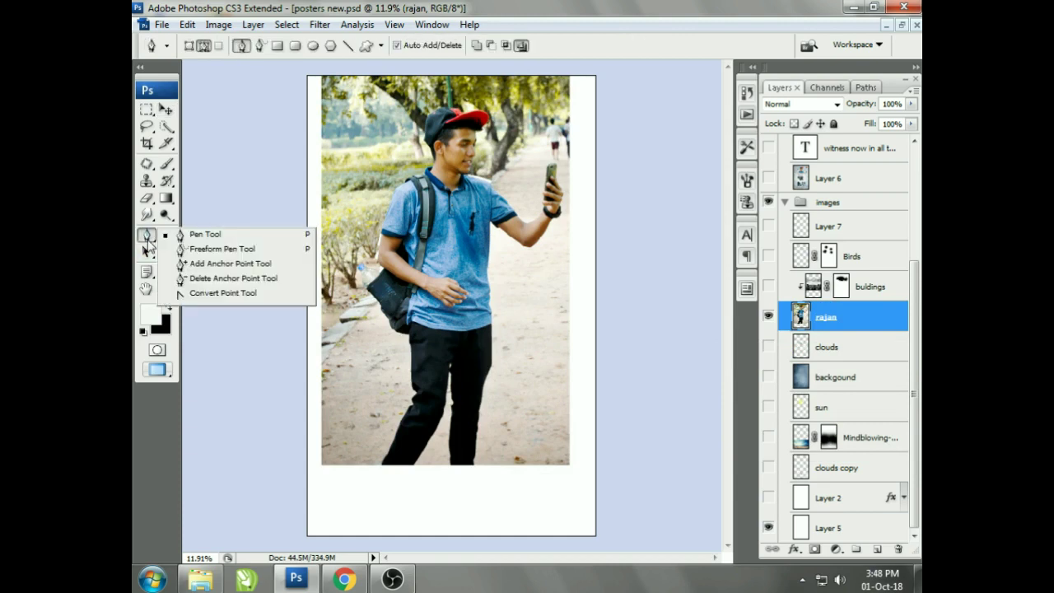
key(z)
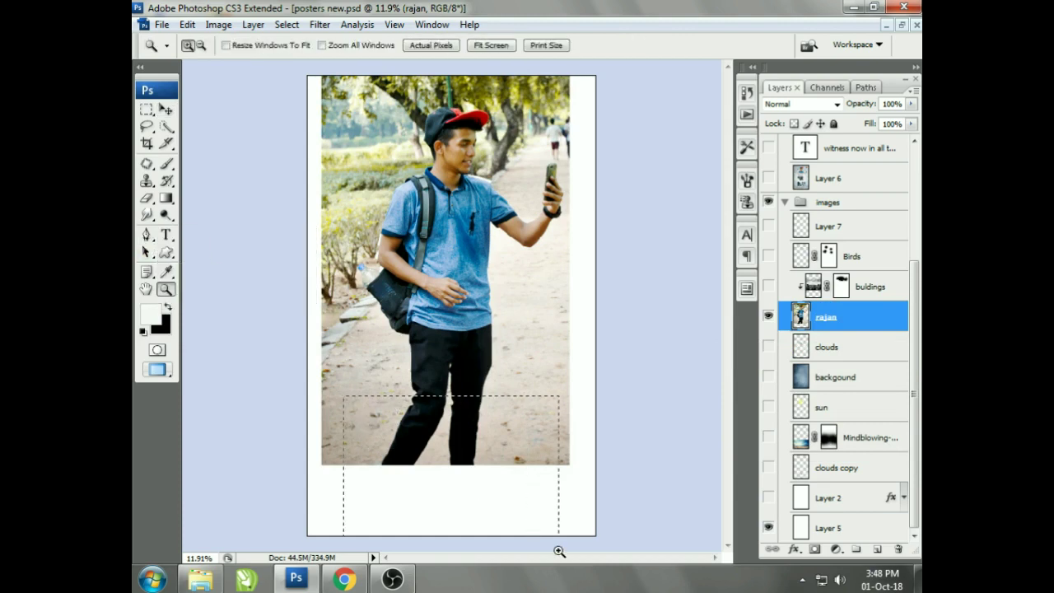
drag(556, 550, 386, 428)
scroll(294, 354, up, 1)
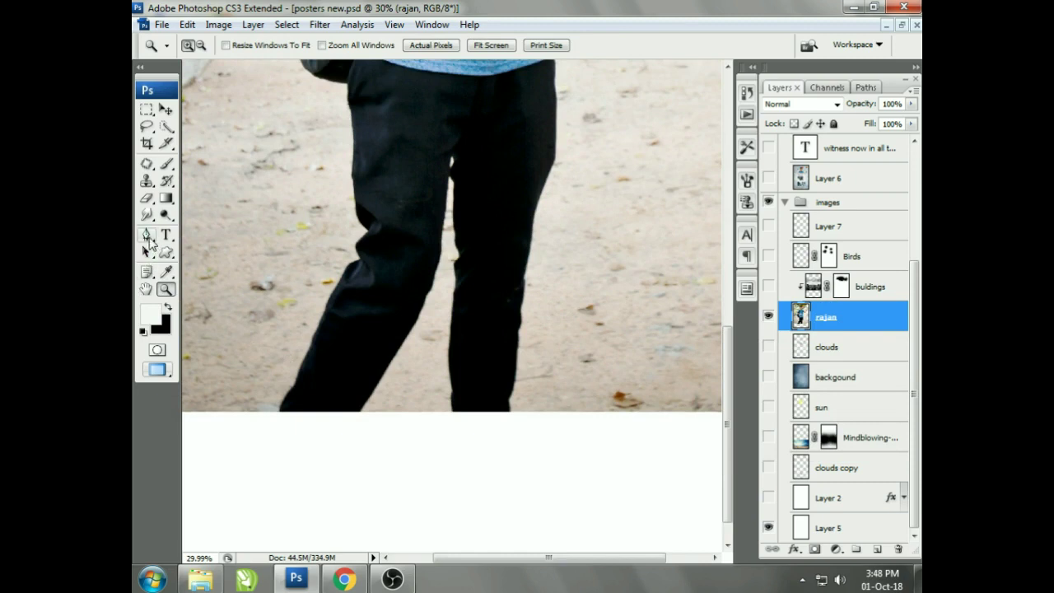
click(147, 235)
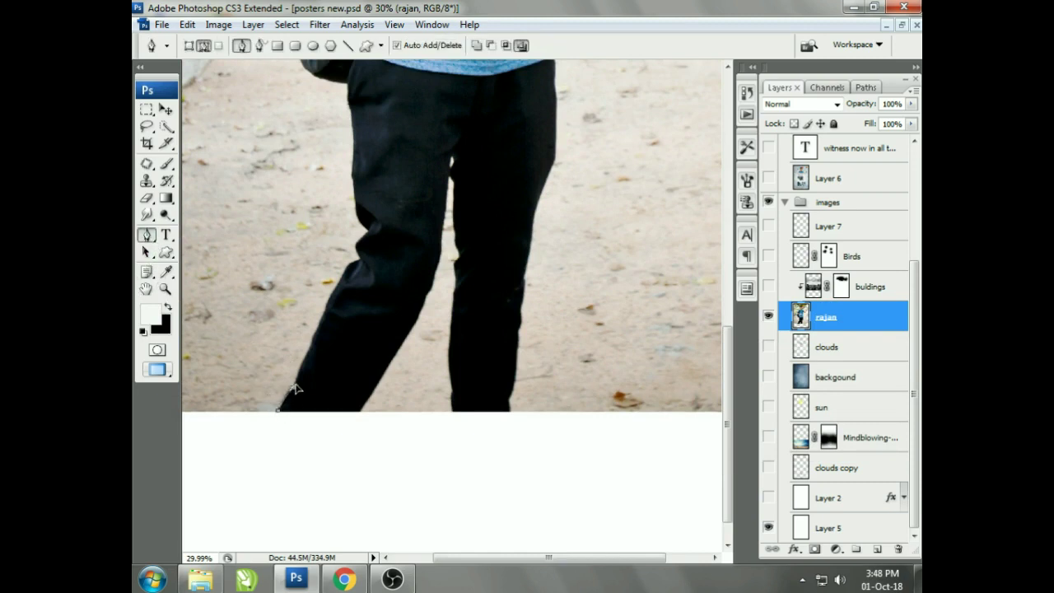
- Trace the left leg's edge, make it a selection with 0 px feather, and target the rajan mask
click(353, 260)
click(353, 218)
click(353, 193)
click(351, 109)
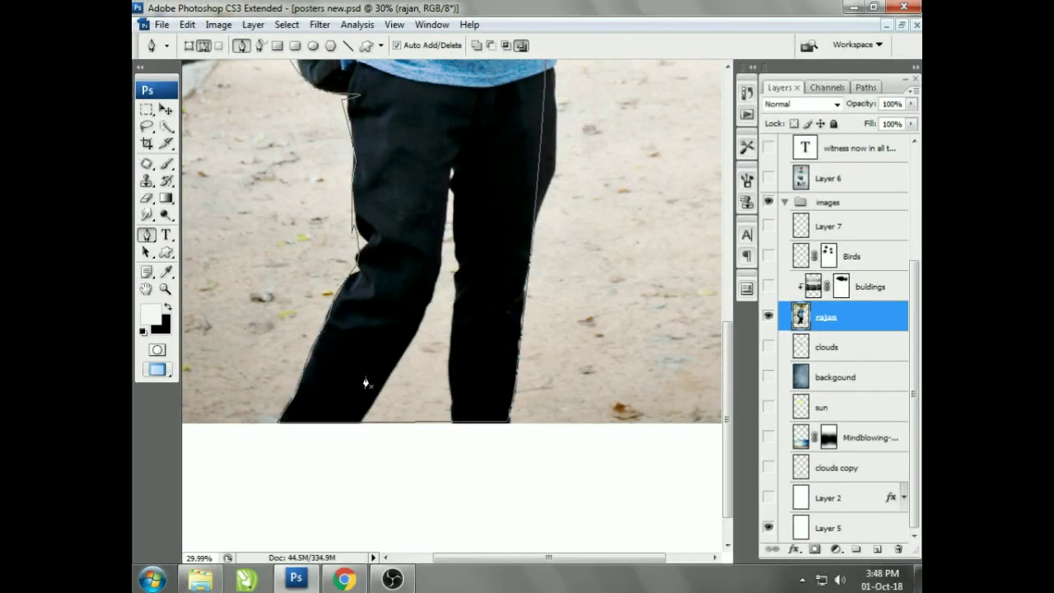
right_click(428, 335)
click(480, 409)
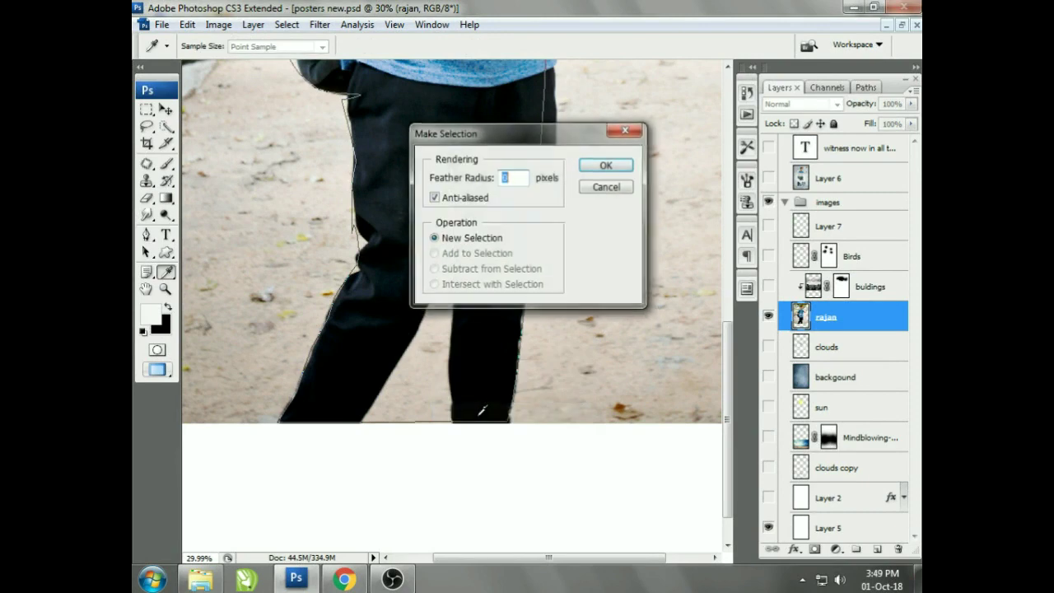
click(606, 166)
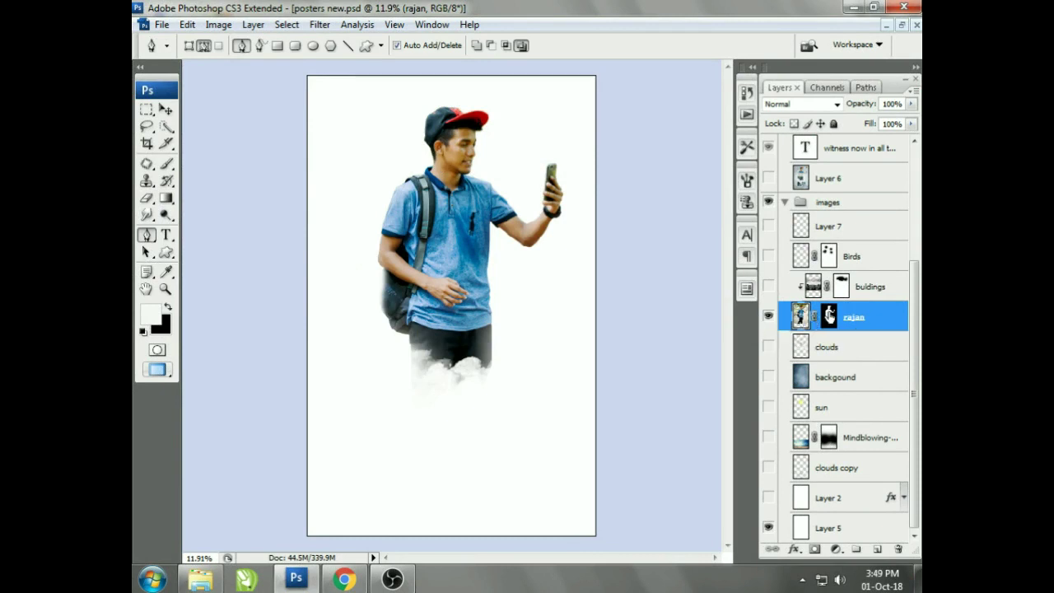
click(827, 320)
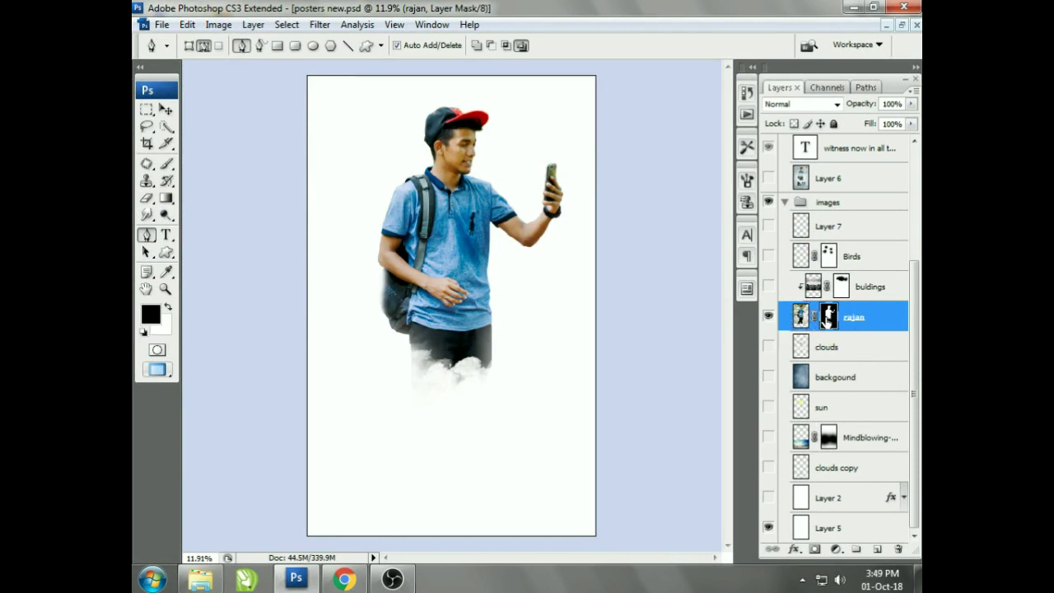
- Pick a large cloud brush preset, enlarge it, and paint clouds at the bottom of the jeans
click(168, 166)
click(236, 47)
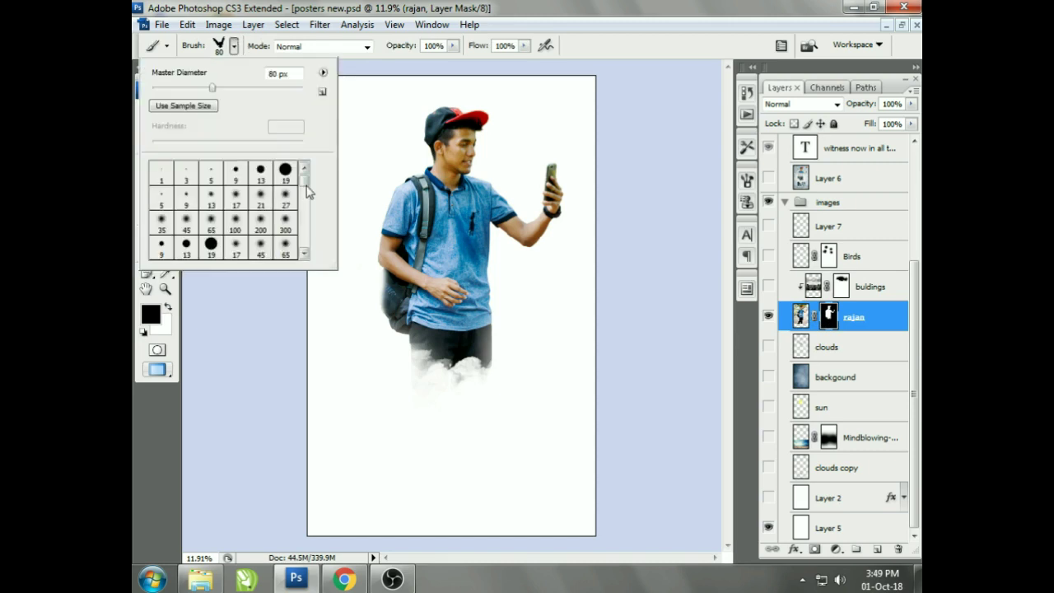
drag(304, 187, 304, 201)
click(219, 221)
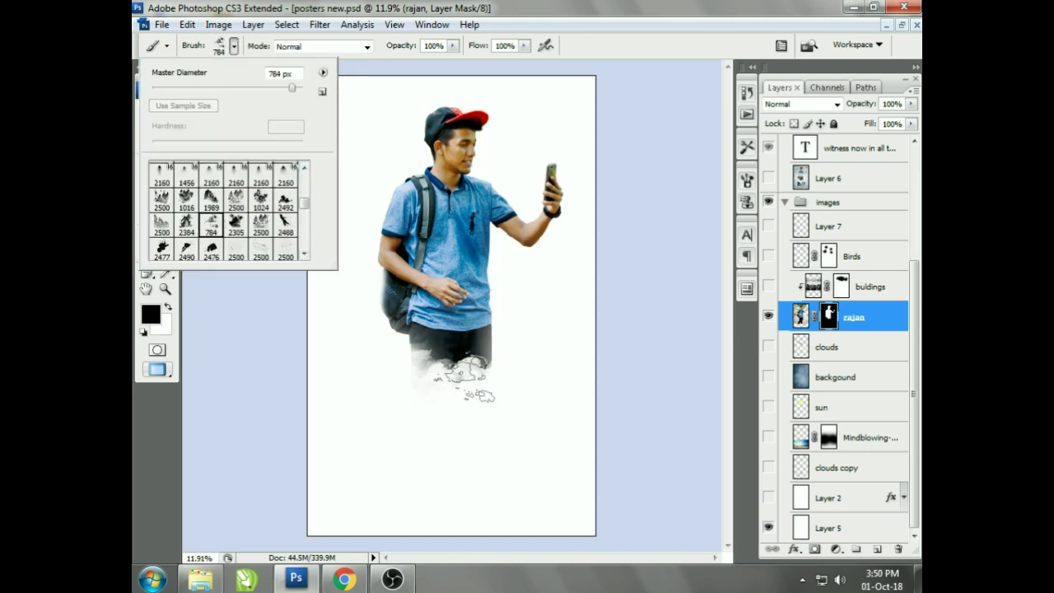
click(454, 367)
key(bracketright)
key(bracketright)
key(bracketright)
click(450, 374)
- Enlarge the brush to 1800 px, review the presets, and undo an accidental extra mask
key(bracketright)
key(bracketright)
key(bracketright)
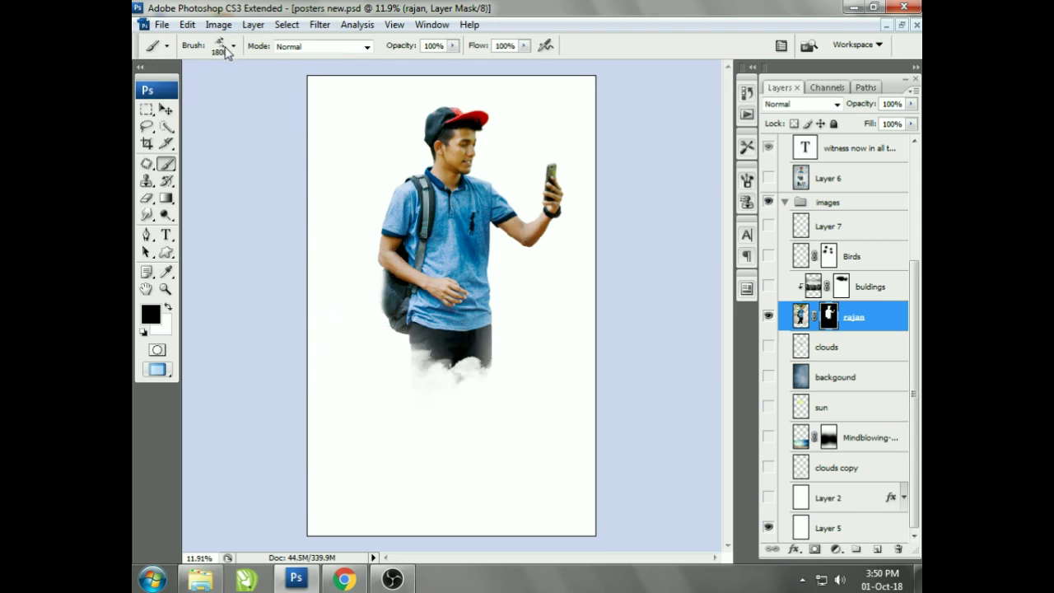
click(234, 46)
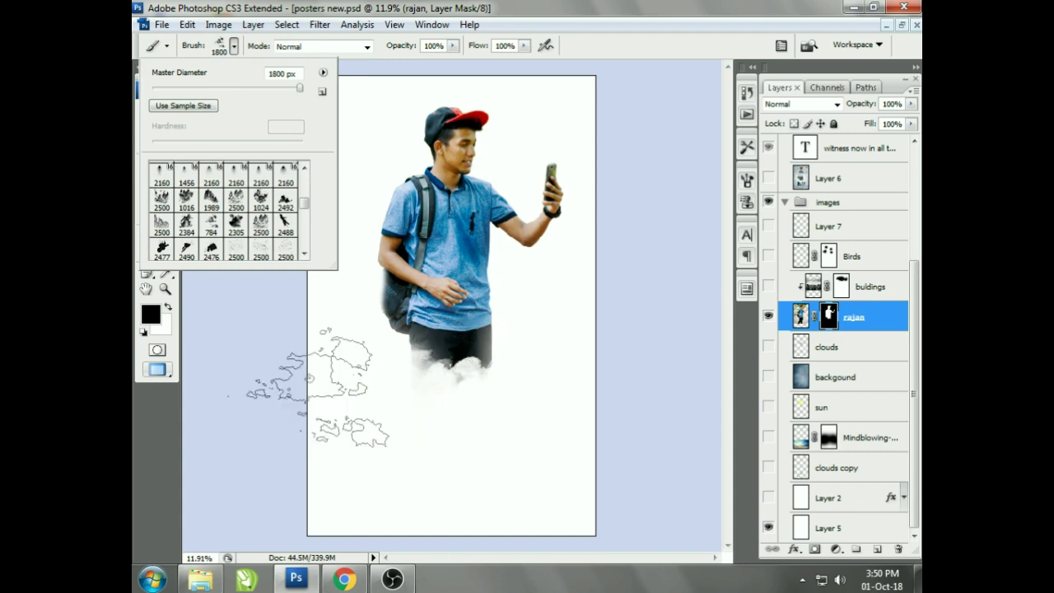
click(167, 309)
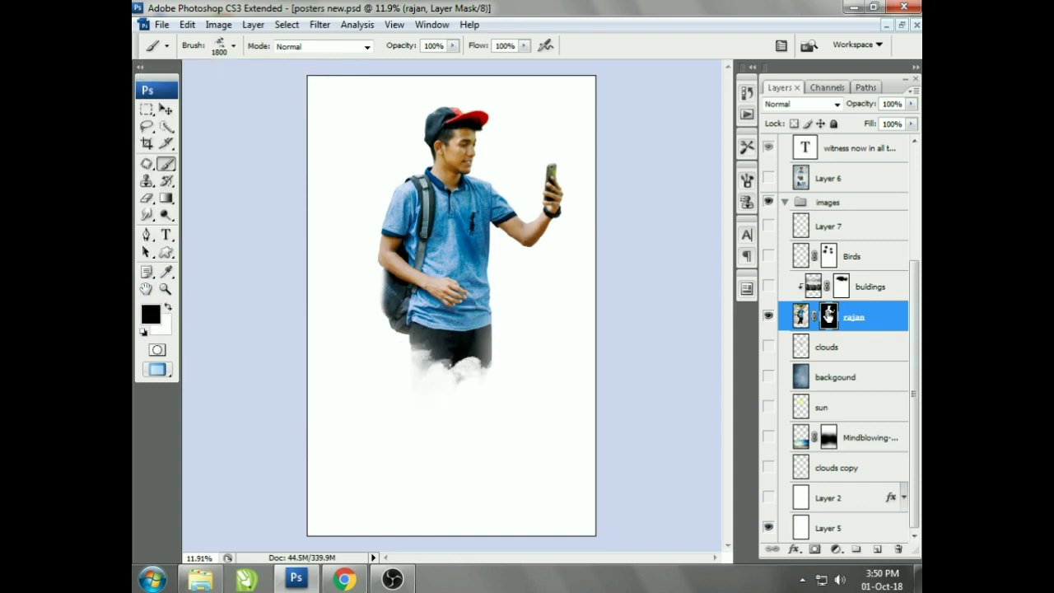
click(814, 549)
key(ctrl+z)
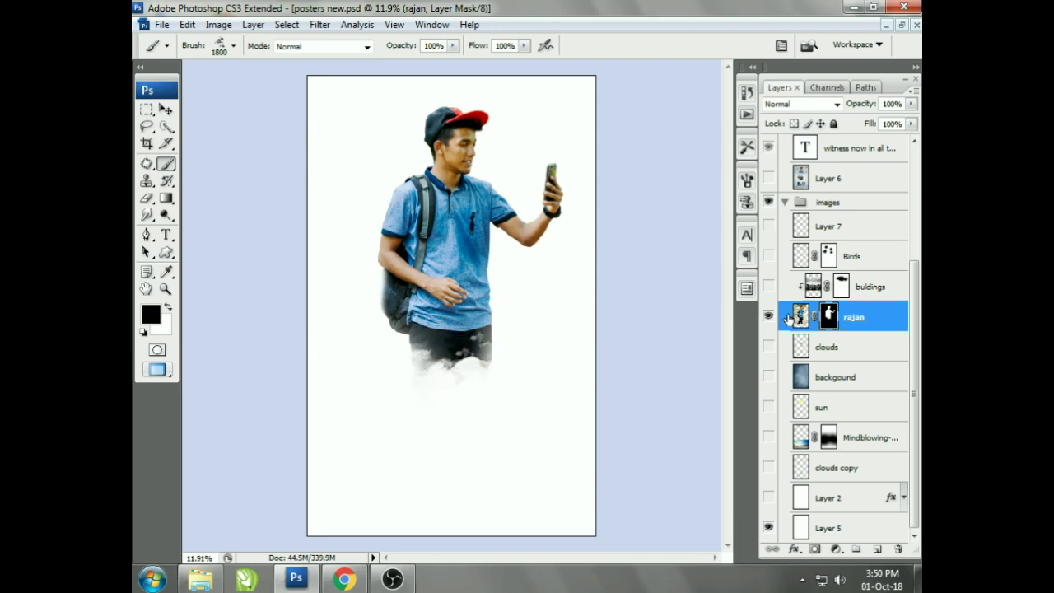
- Unclip the buildings layer, move the skyline about 100 px lower, and clip it back into the man
key(x)
key(v)
click(769, 286)
click(786, 291)
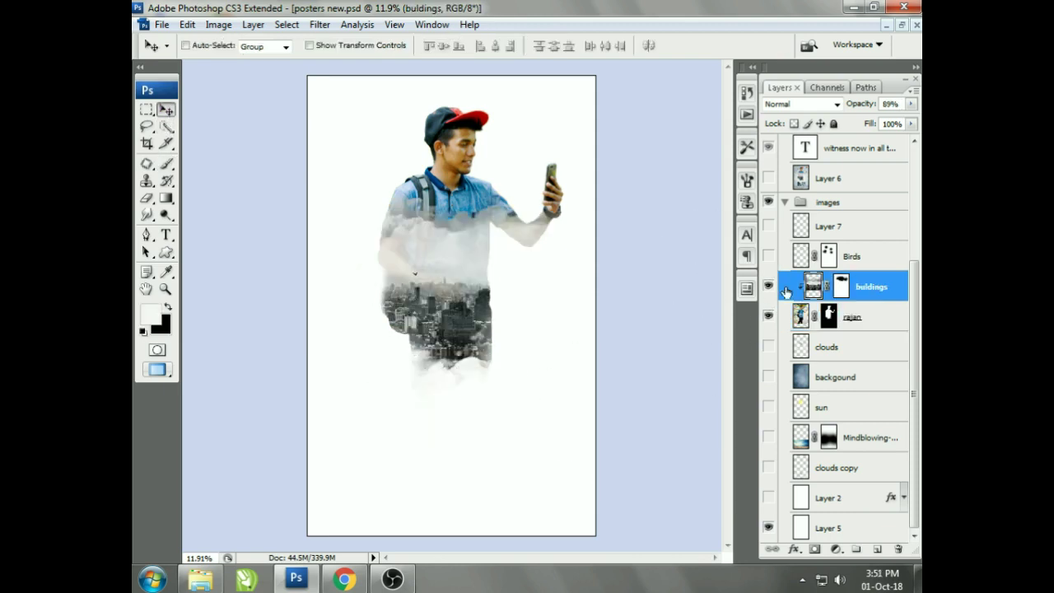
right_click(798, 290)
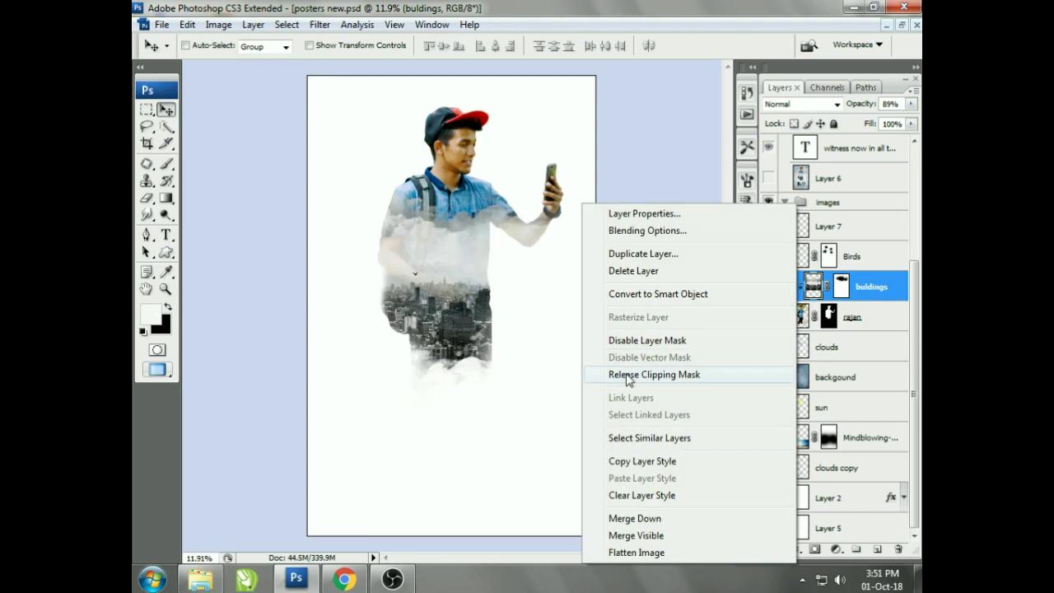
click(626, 375)
mouse_move(442, 323)
mouse_down()
mouse_move(403, 428)
mouse_move(429, 251)
mouse_up()
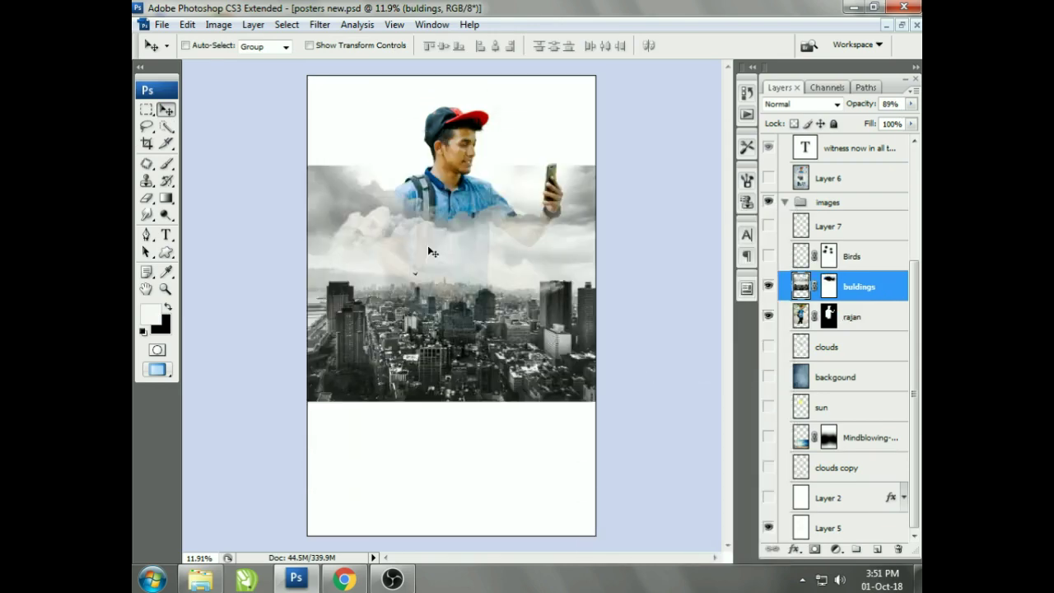
right_click(850, 290)
click(876, 286)
right_click(868, 290)
click(718, 375)
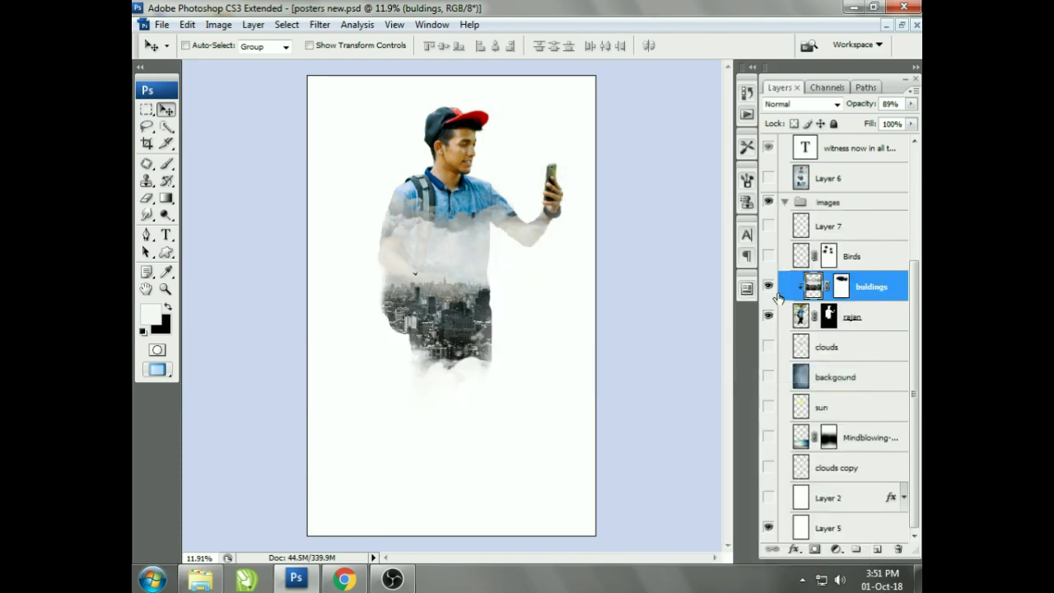
- Compare the Birds and background layers, then show Layer 2's grey gradient backdrop with its effects expanded
click(769, 256)
click(768, 377)
click(769, 256)
click(768, 376)
click(768, 379)
click(768, 498)
click(904, 497)
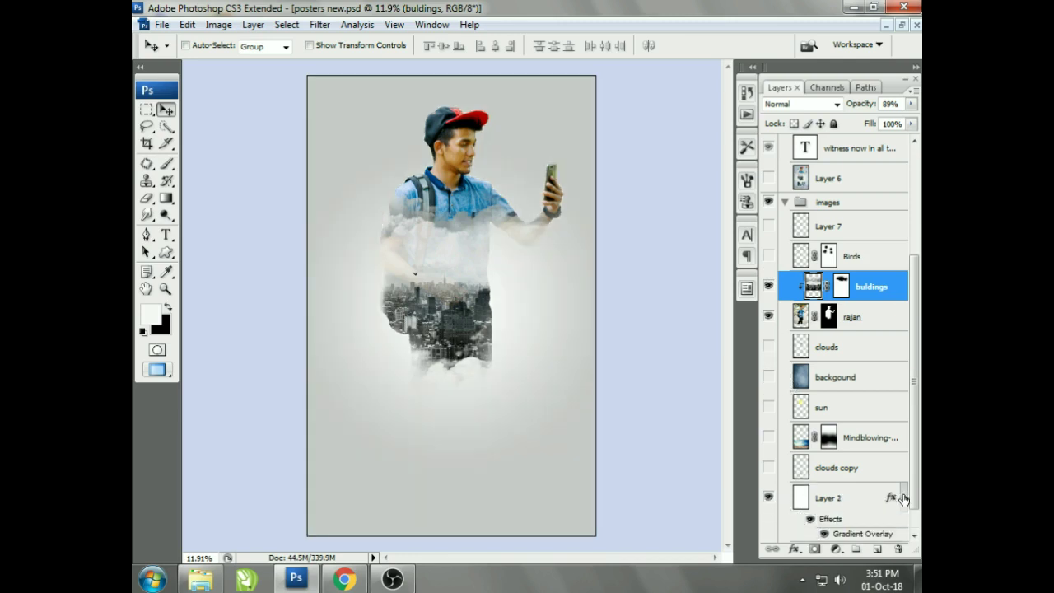
- Select Layer 2 in the layer stack and reveal its applied effects
scroll(905, 492, down, 1)
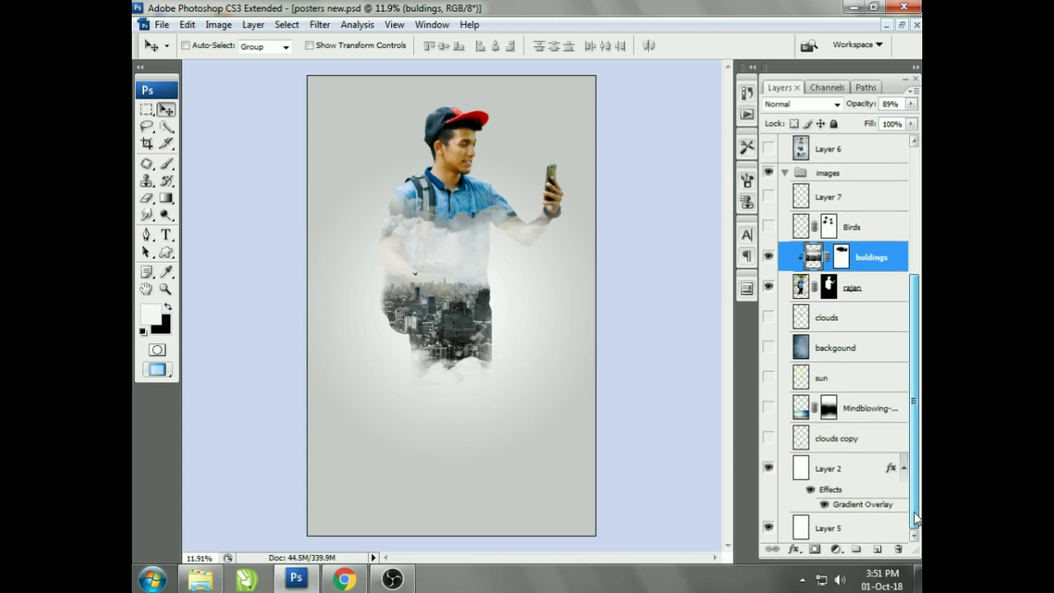
click(834, 471)
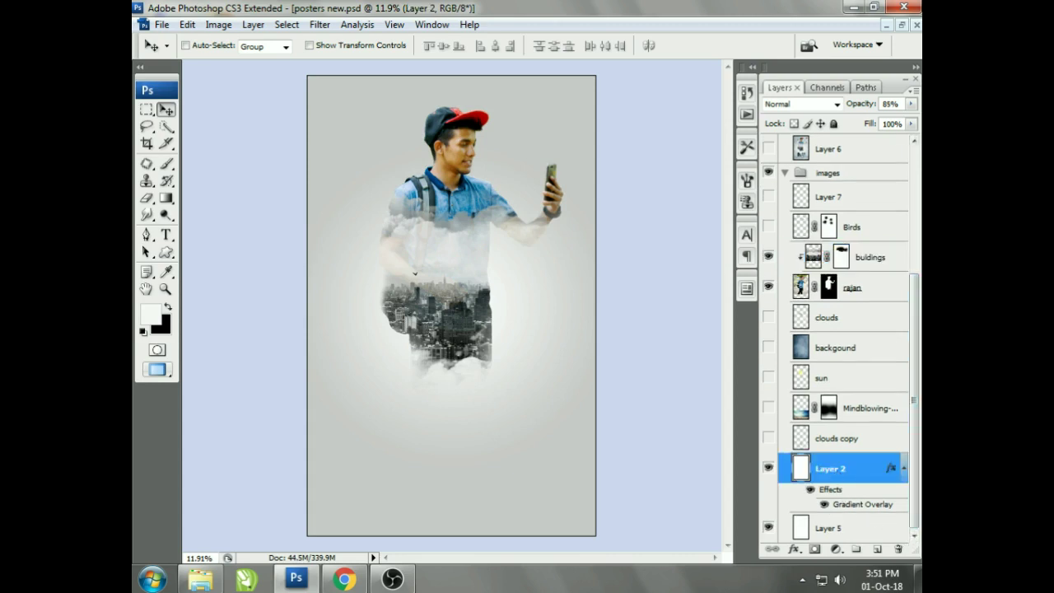
click(831, 529)
scroll(798, 507, up, 1)
click(798, 501)
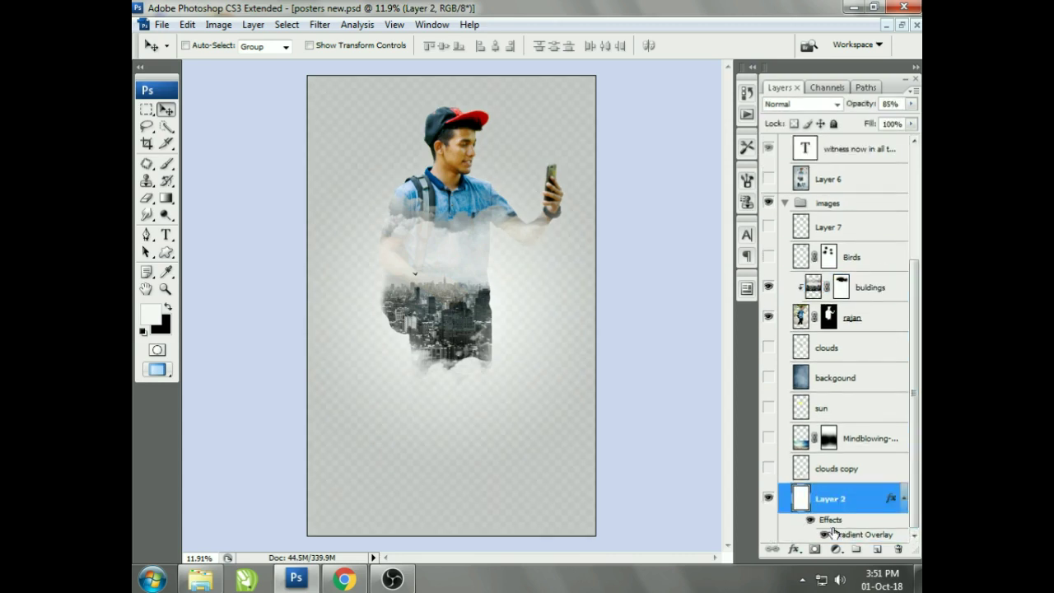
scroll(904, 492, up, 1)
double_click(898, 496)
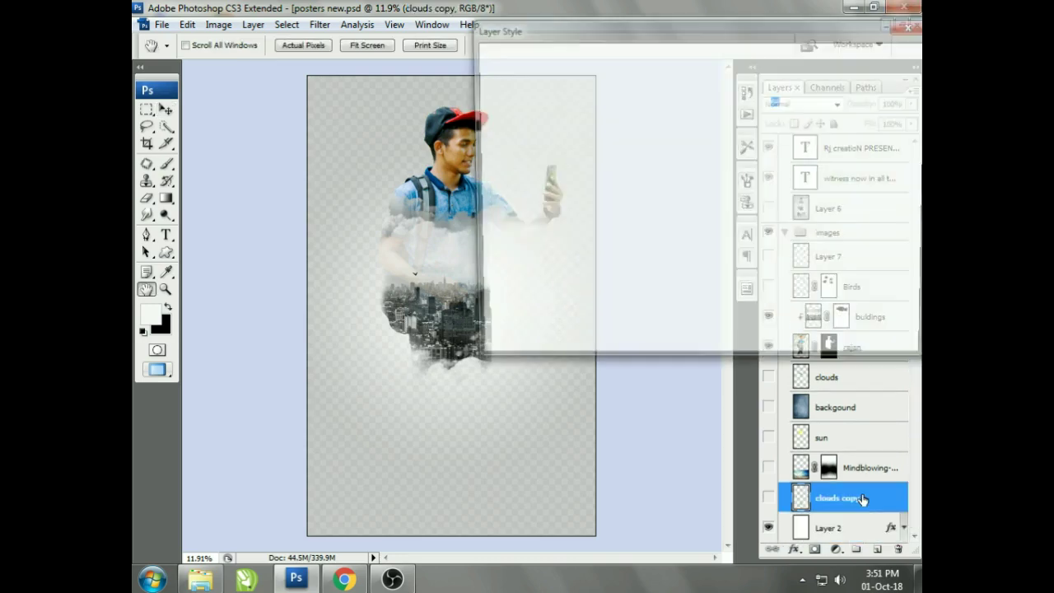
key(Return)
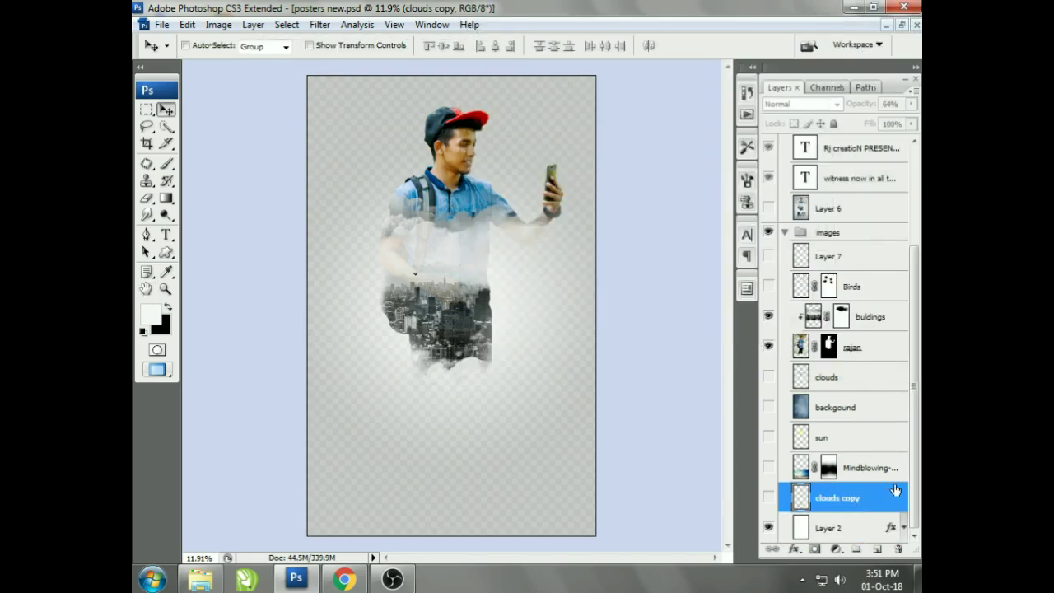
scroll(862, 528, down, 1)
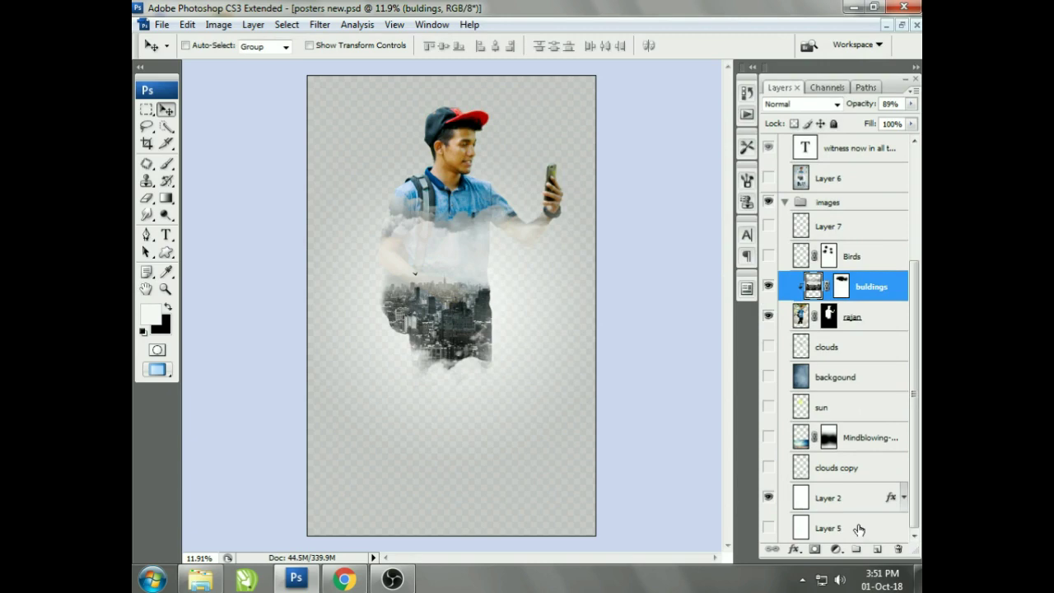
click(865, 507)
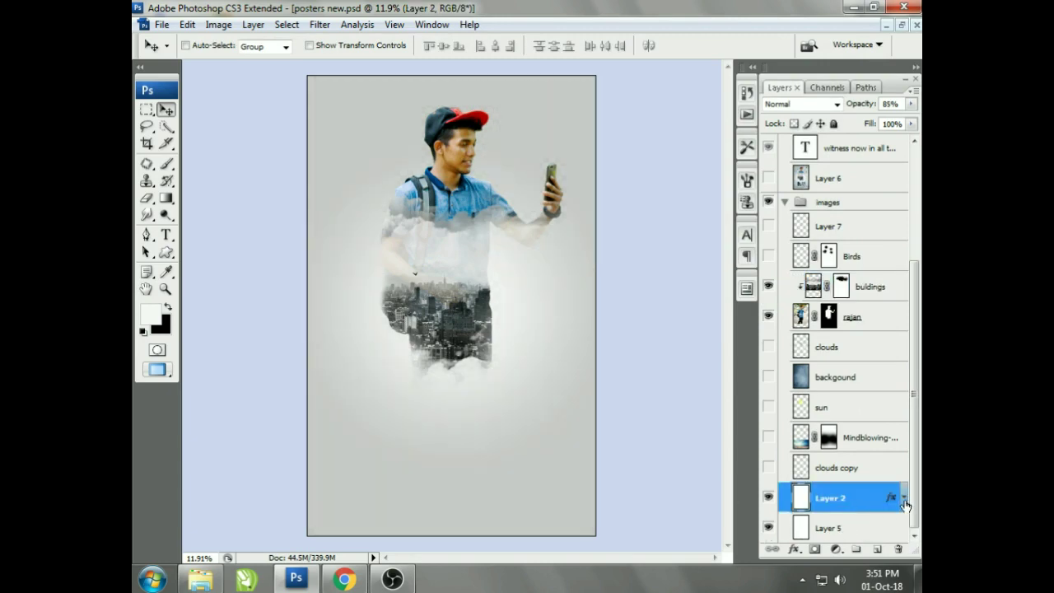
click(904, 500)
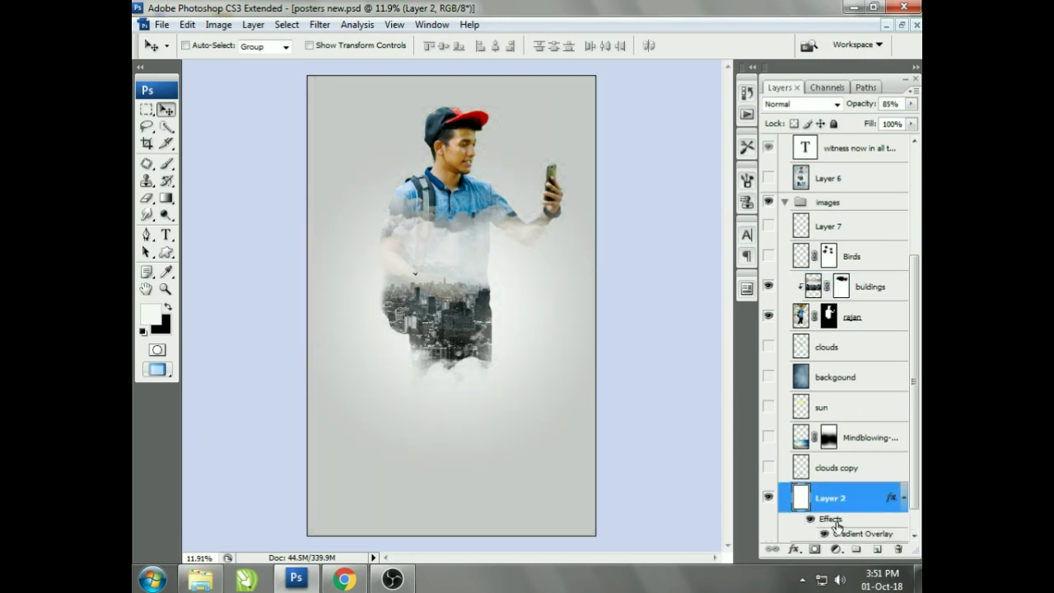
- Change the left stop colour of Layer 2's gradient overlay
double_click(823, 494)
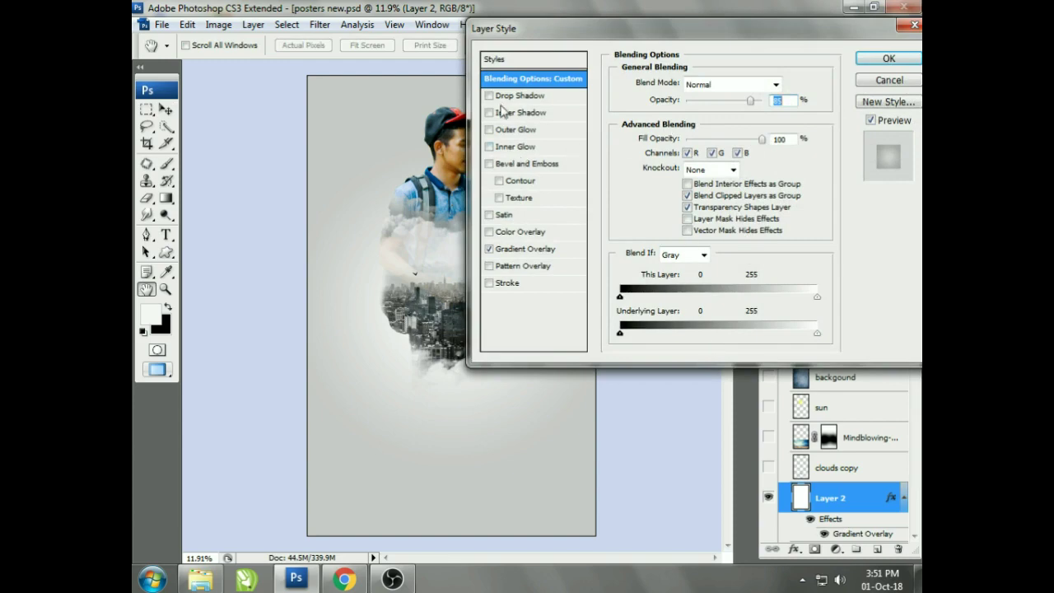
click(510, 248)
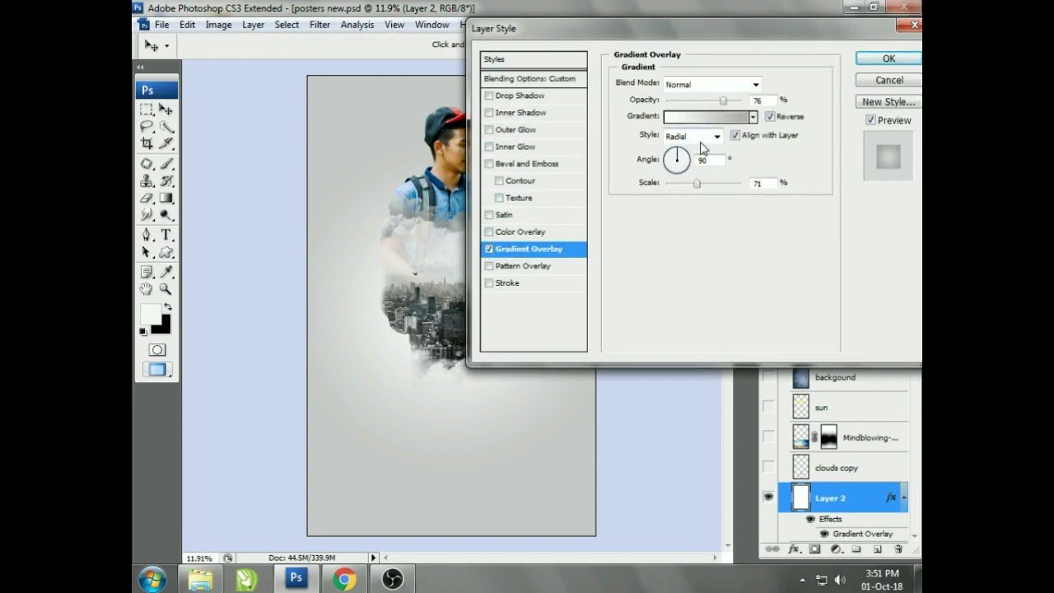
click(704, 117)
double_click(575, 295)
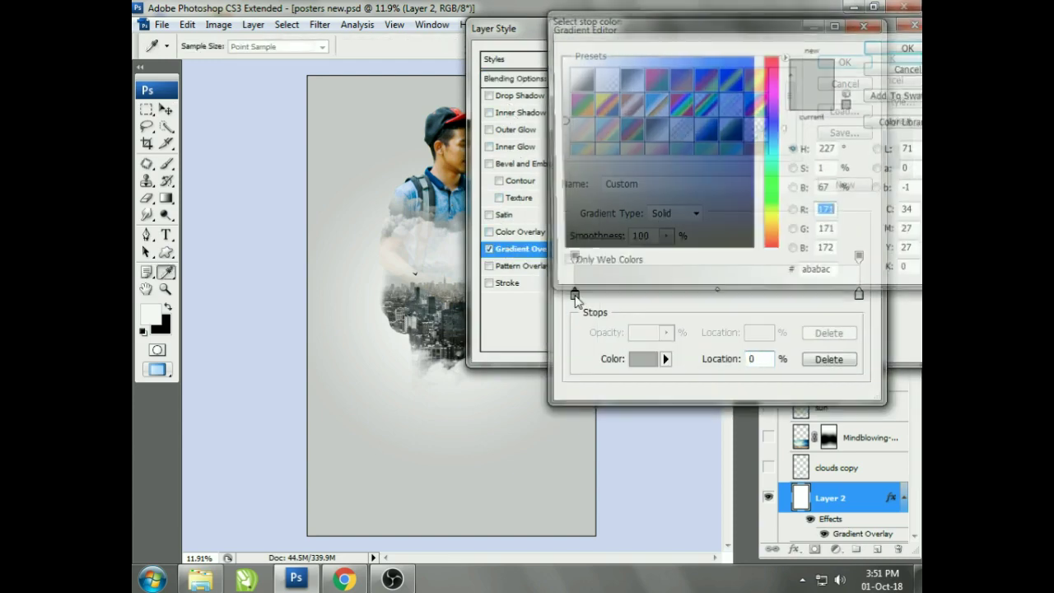
key(Tab)
key(Tab)
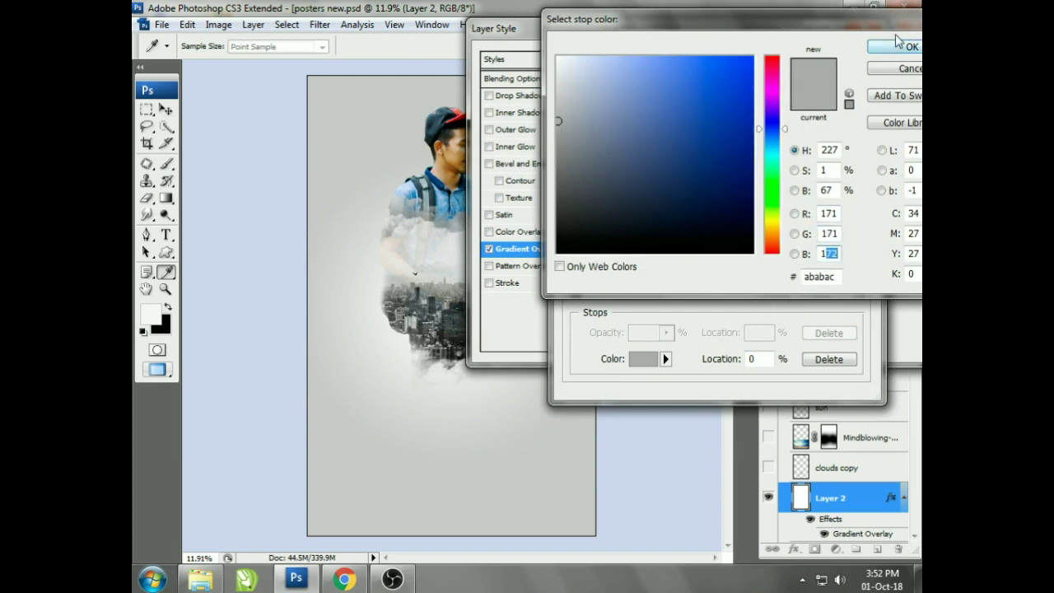
click(900, 46)
click(845, 64)
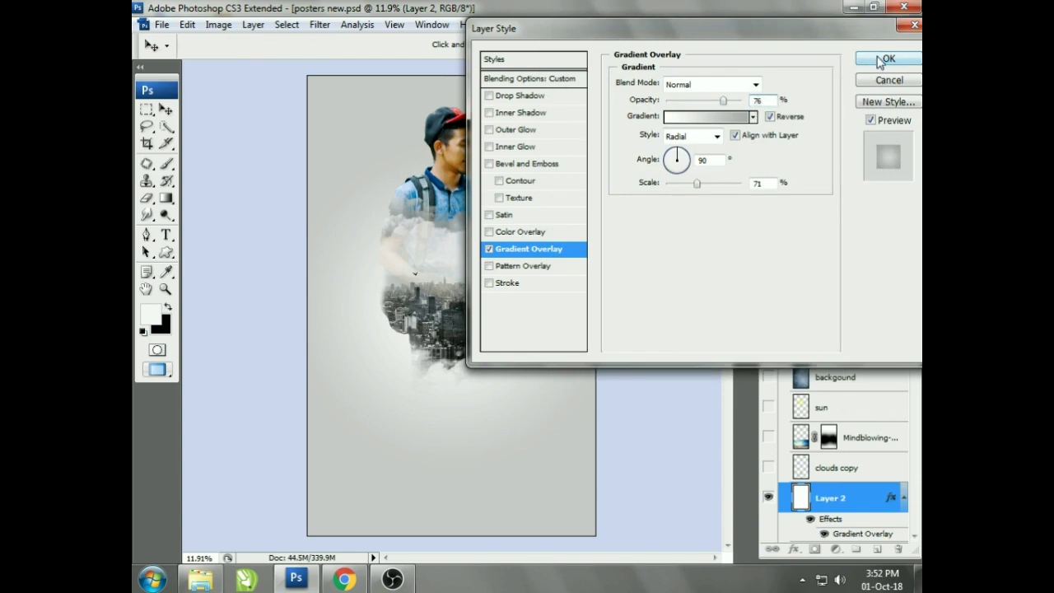
click(878, 58)
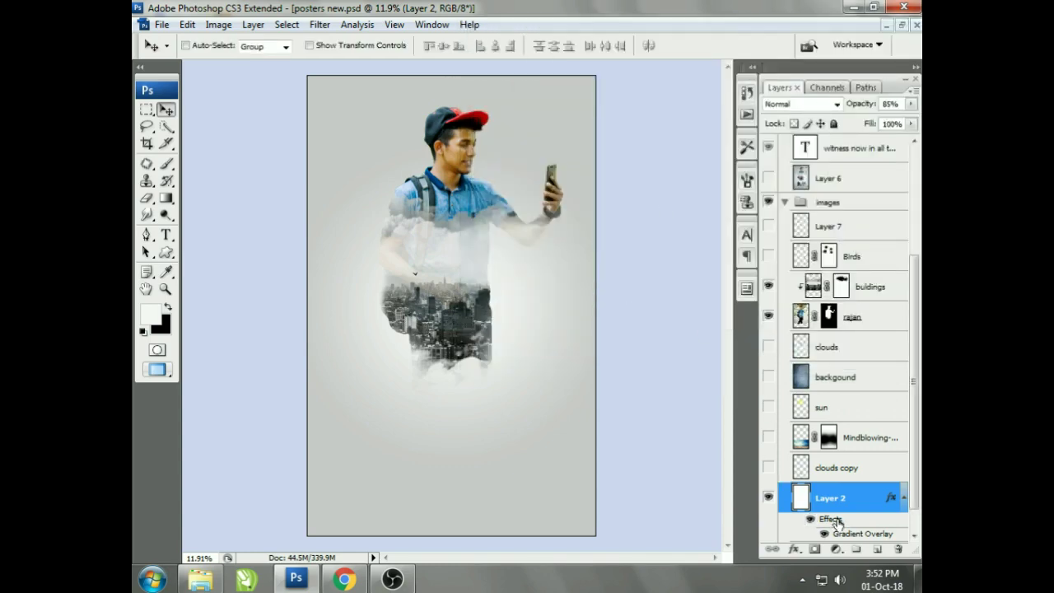
- Set the gradient overlay opacity to 75%, adjust its scale, and show the clouds copy layer
double_click(832, 519)
click(535, 249)
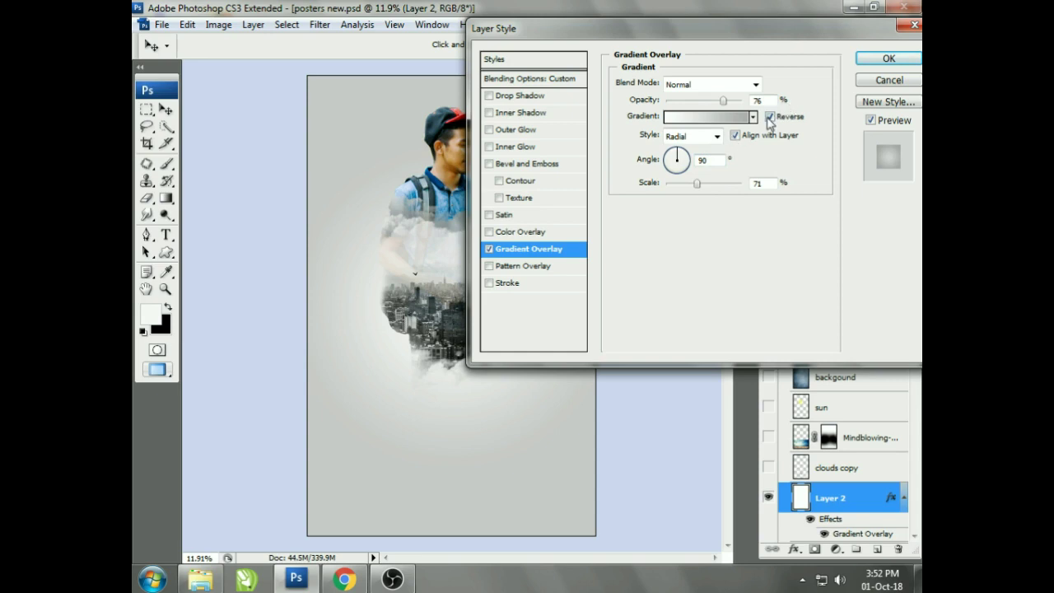
click(770, 117)
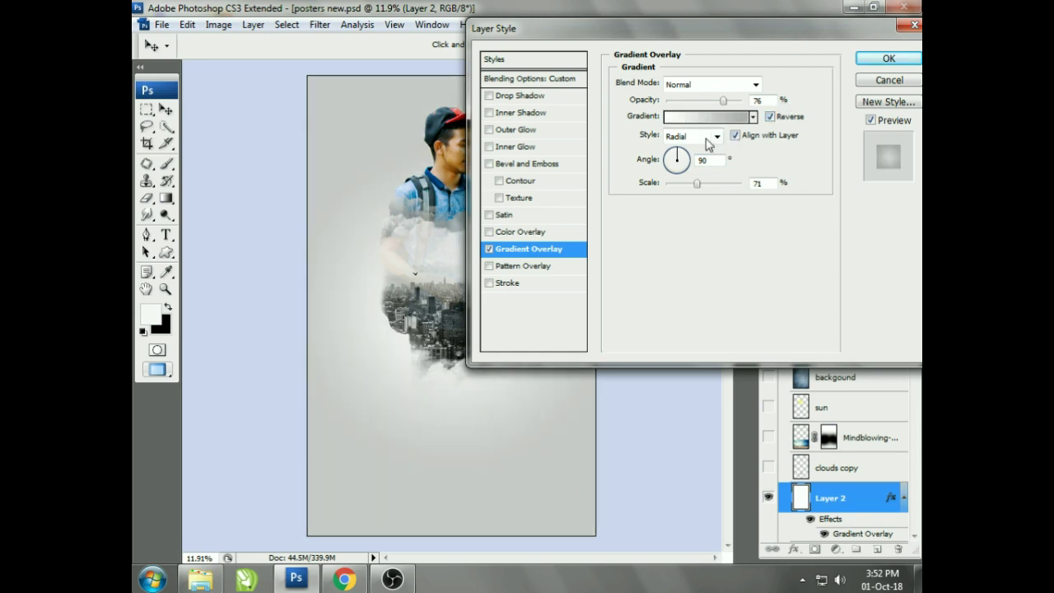
double_click(769, 100)
text(75)
double_click(758, 184)
key(BackSpace)
click(886, 58)
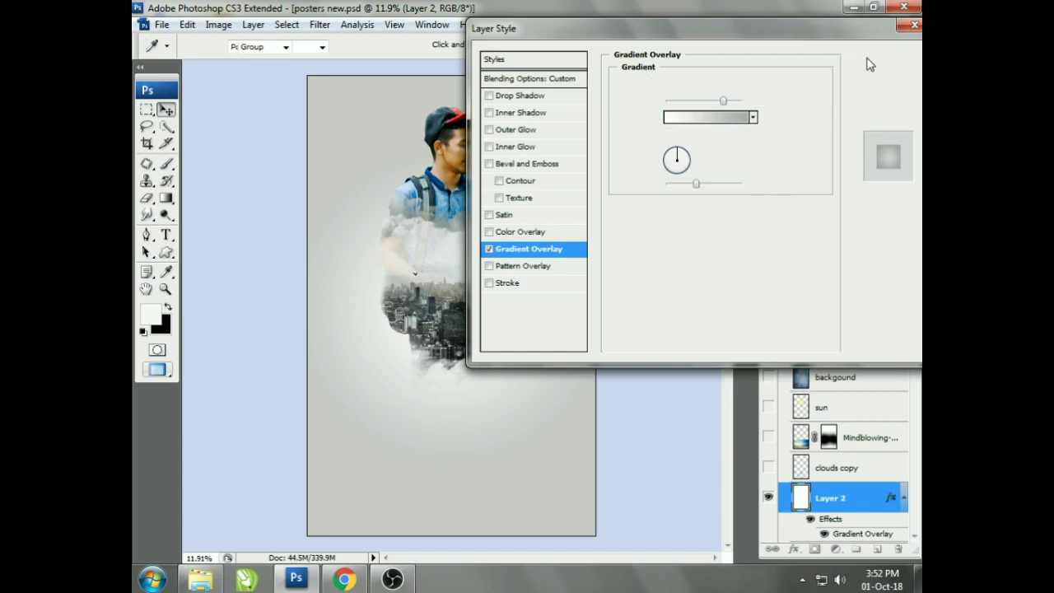
click(769, 468)
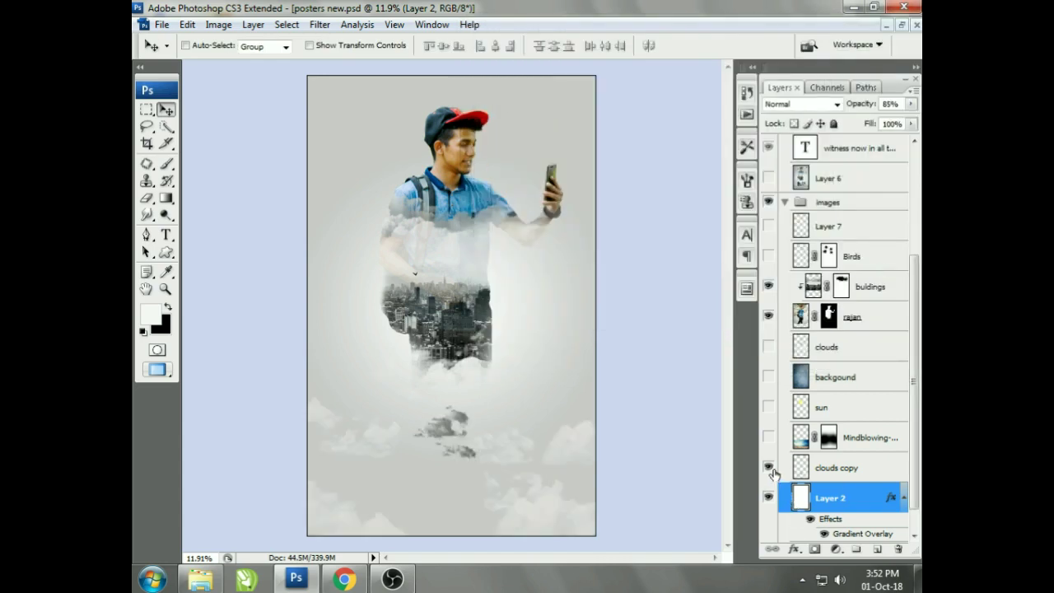
- Hide clouds copy, show the Mindblowing beach layer at 100% opacity, and open File > Place
click(770, 468)
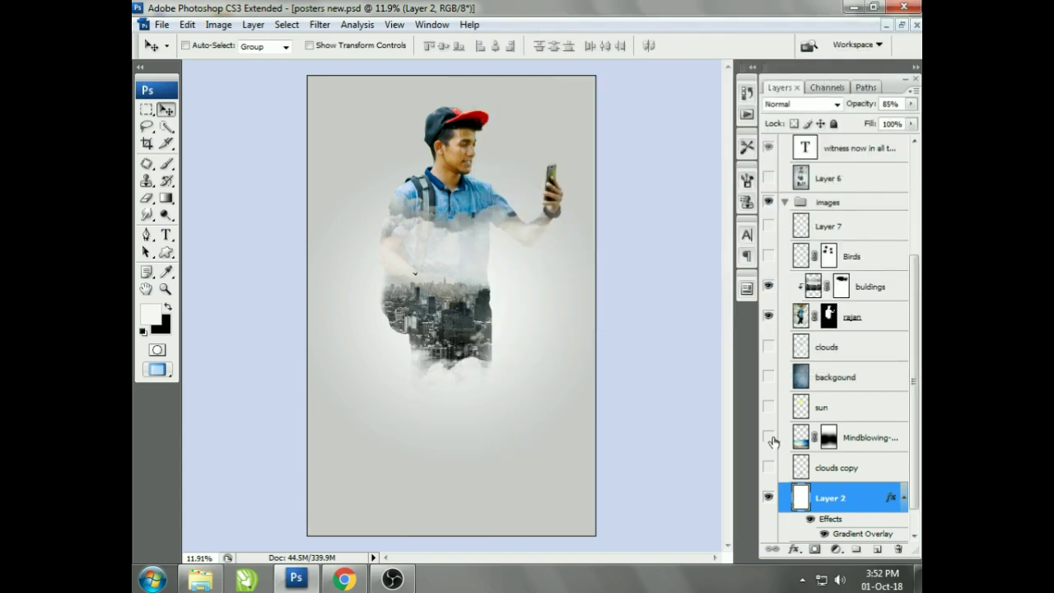
click(770, 437)
click(800, 438)
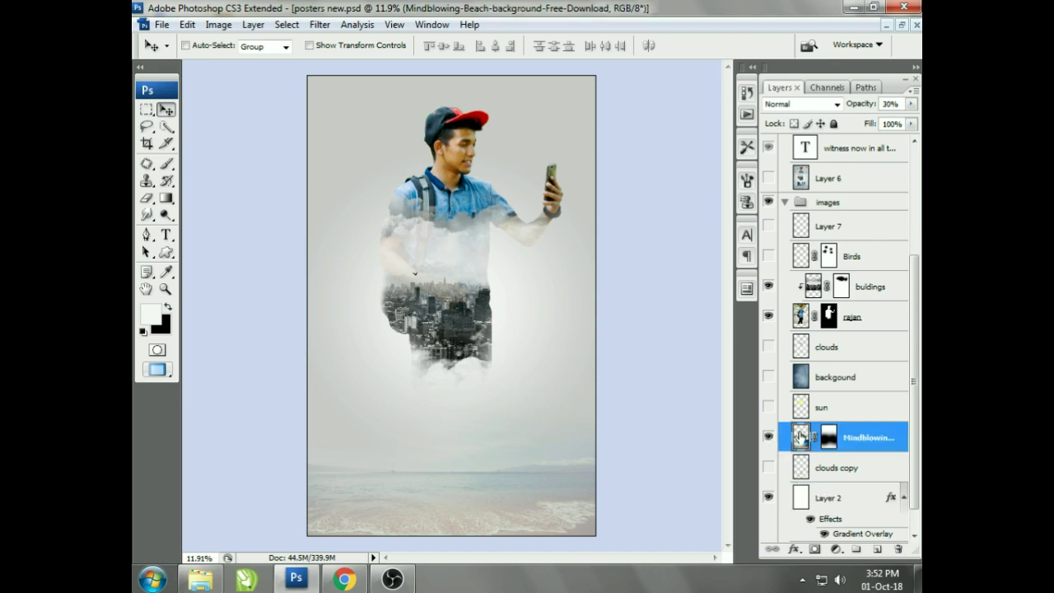
click(891, 104)
text(100)
key(Return)
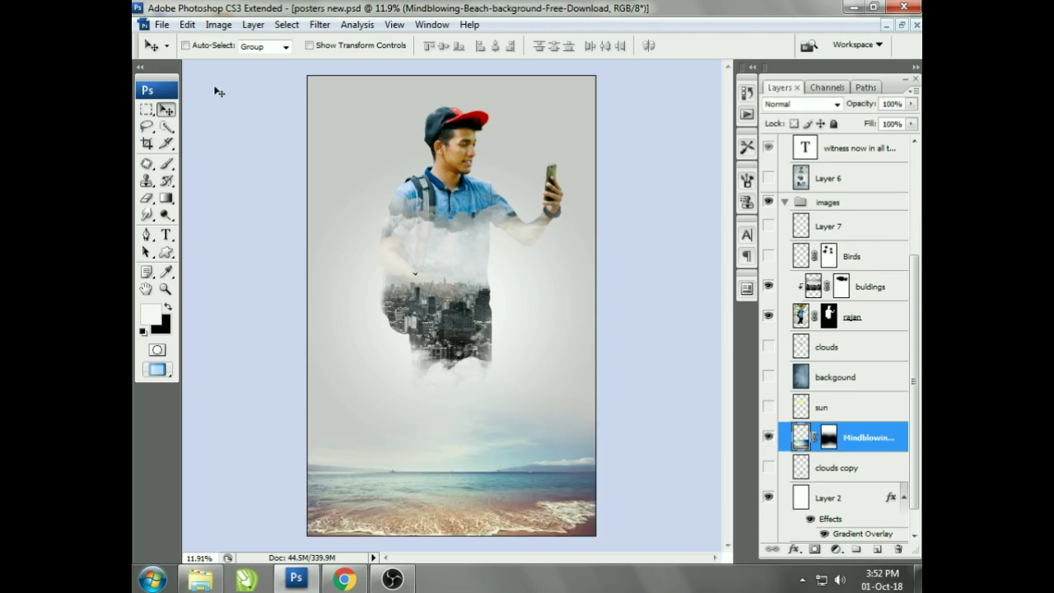
click(161, 25)
click(197, 282)
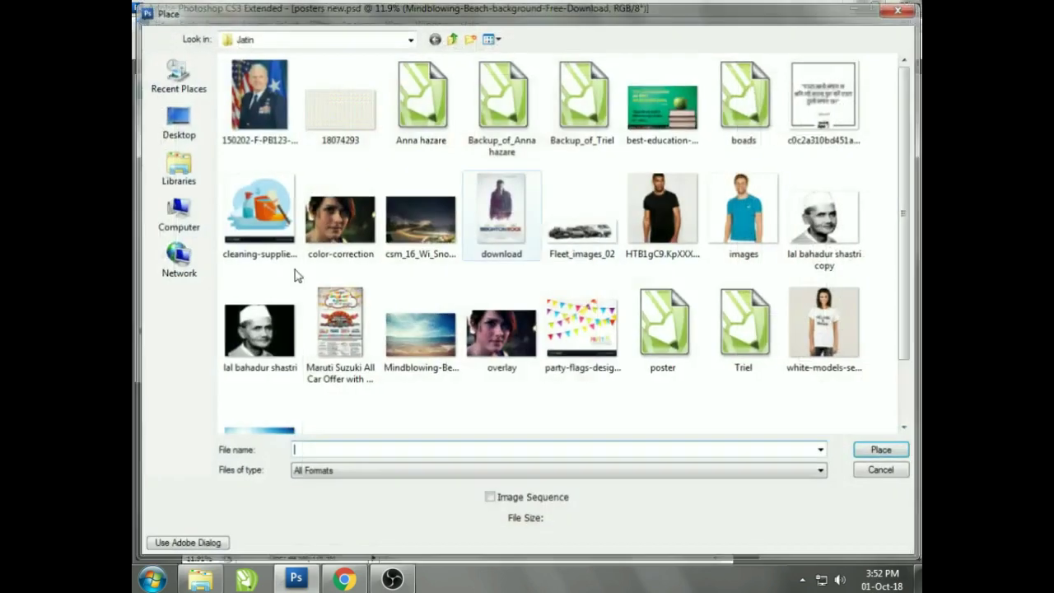
- Place the beach image, scale it to about 173%, and position it at the poster's bottom
click(435, 323)
double_click(435, 323)
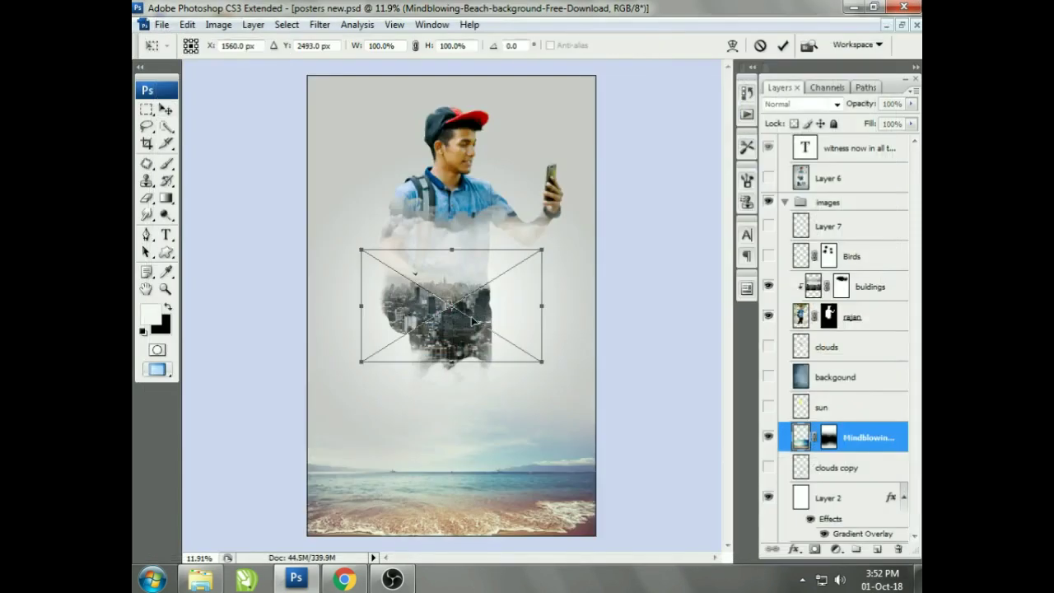
drag(543, 362, 614, 407)
mouse_move(572, 349)
mouse_down()
mouse_move(517, 463)
mouse_move(520, 493)
mouse_up()
drag(560, 396, 626, 358)
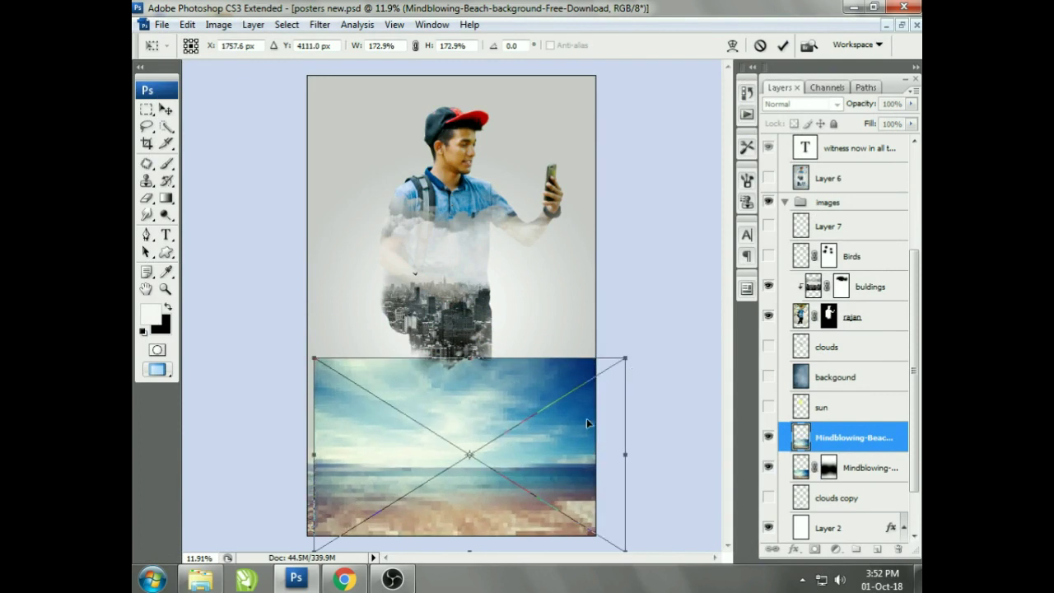
drag(590, 421, 562, 445)
key(Return)
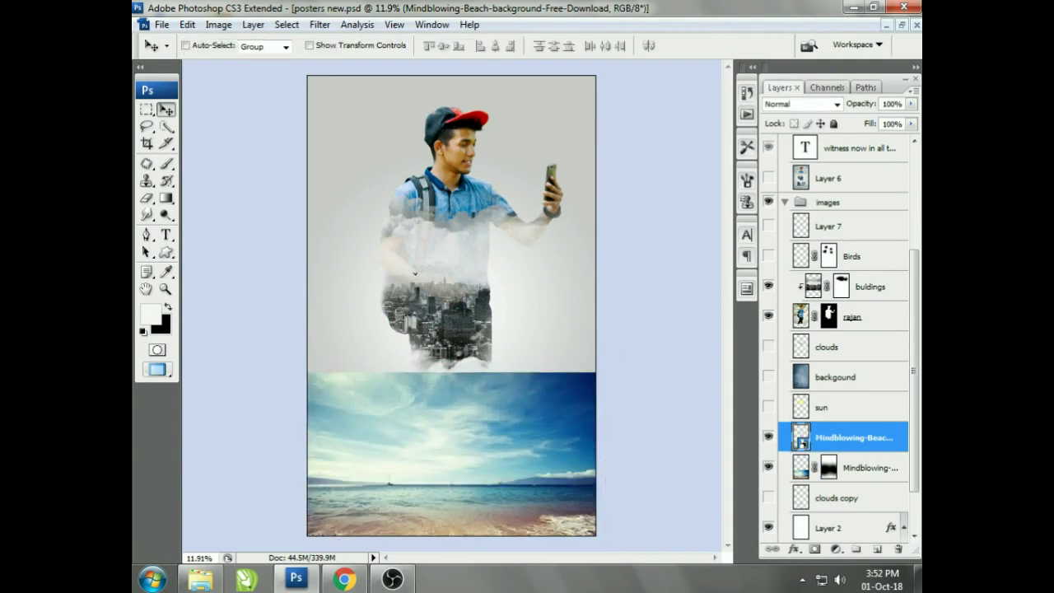
- Add a layer mask to the beach layer and rasterize it, undoing stray cloud strokes
click(814, 549)
right_click(857, 445)
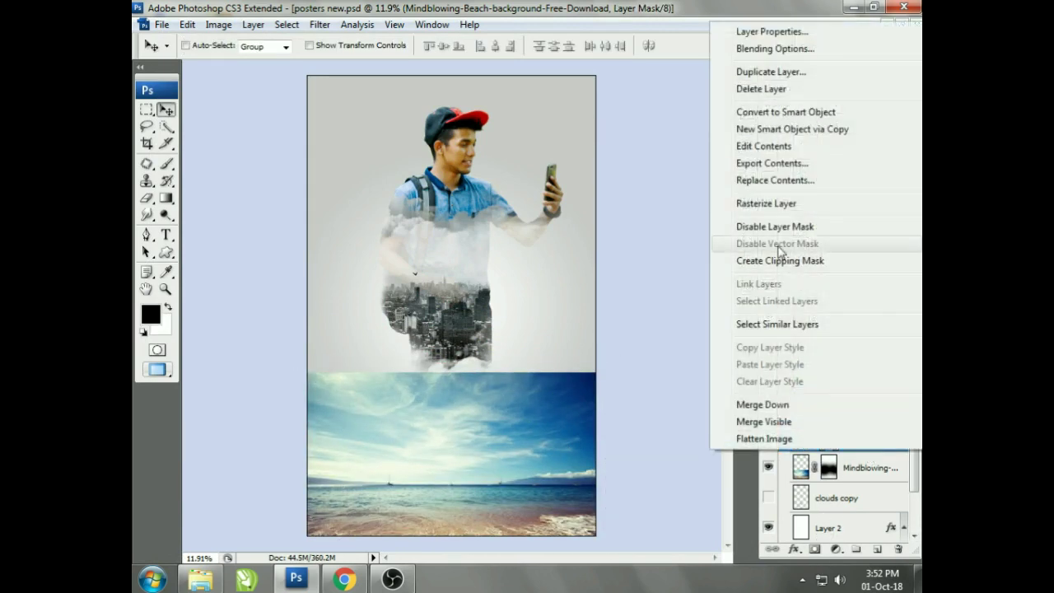
click(762, 203)
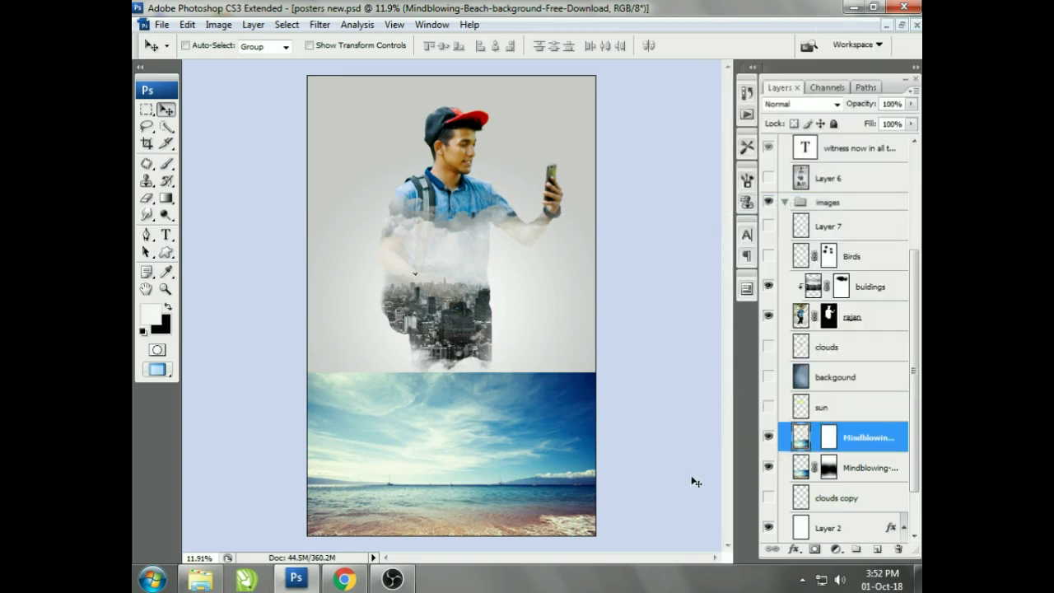
key(b)
drag(318, 376, 588, 384)
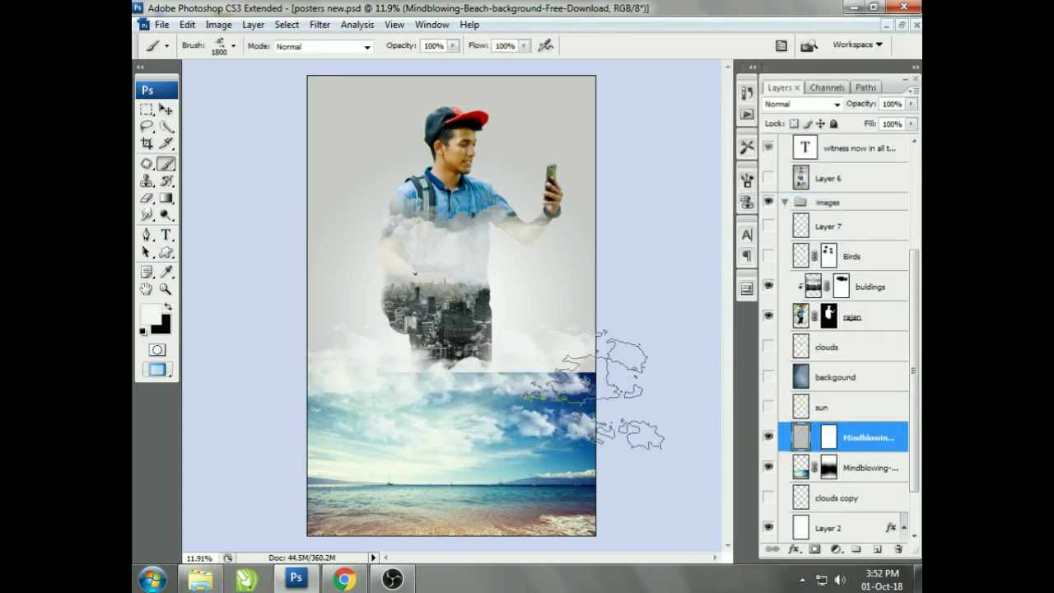
key(ctrl+z)
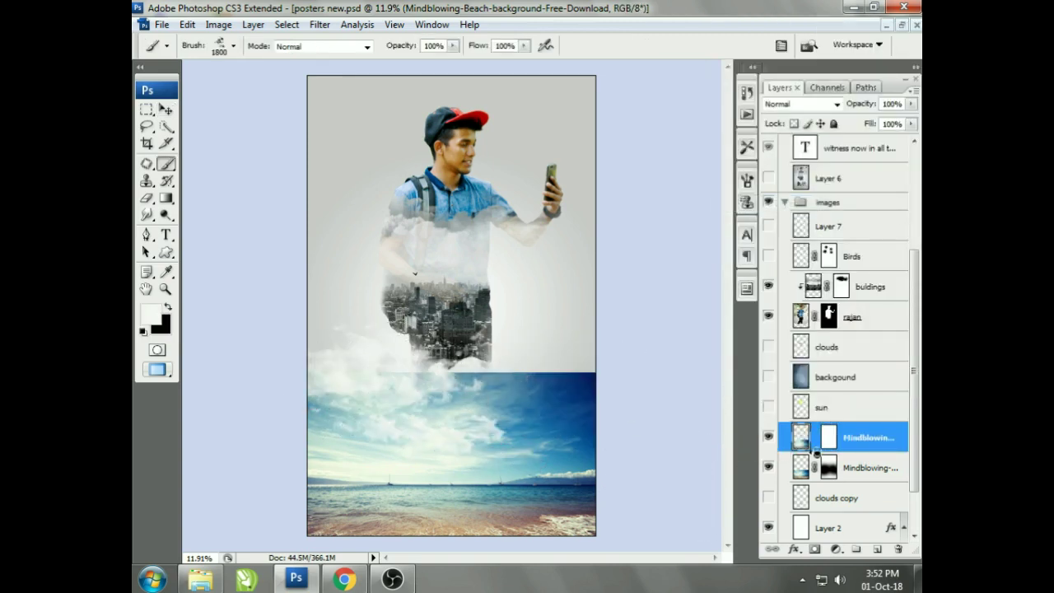
key(ctrl+alt+z)
key(ctrl+alt+z)
key(ctrl+alt+z)
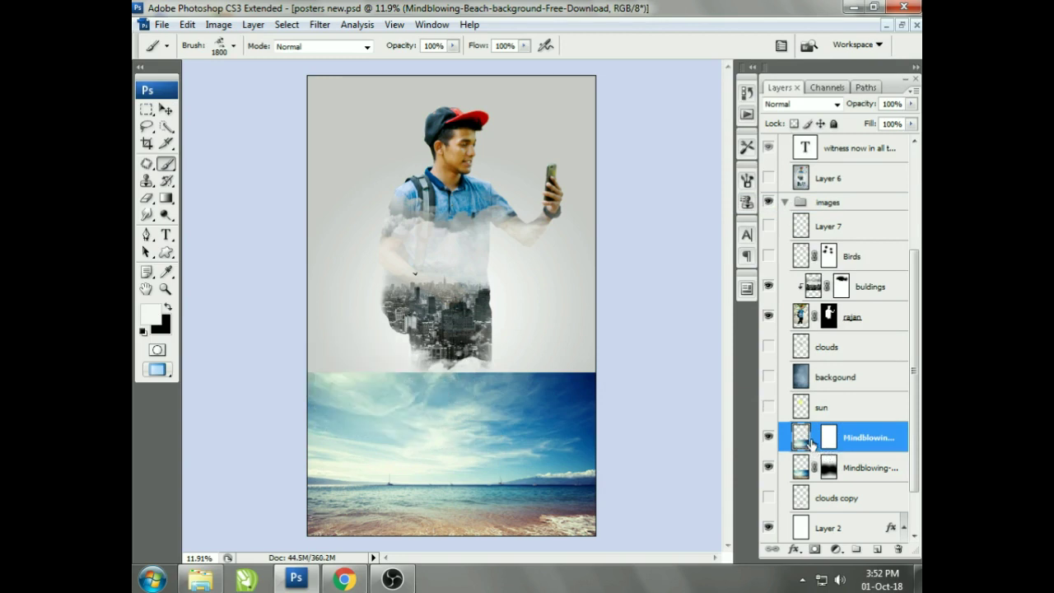
- Fade the beach image's upper edge with black on its mask, then delete the upper beach layer
click(815, 441)
key(x)
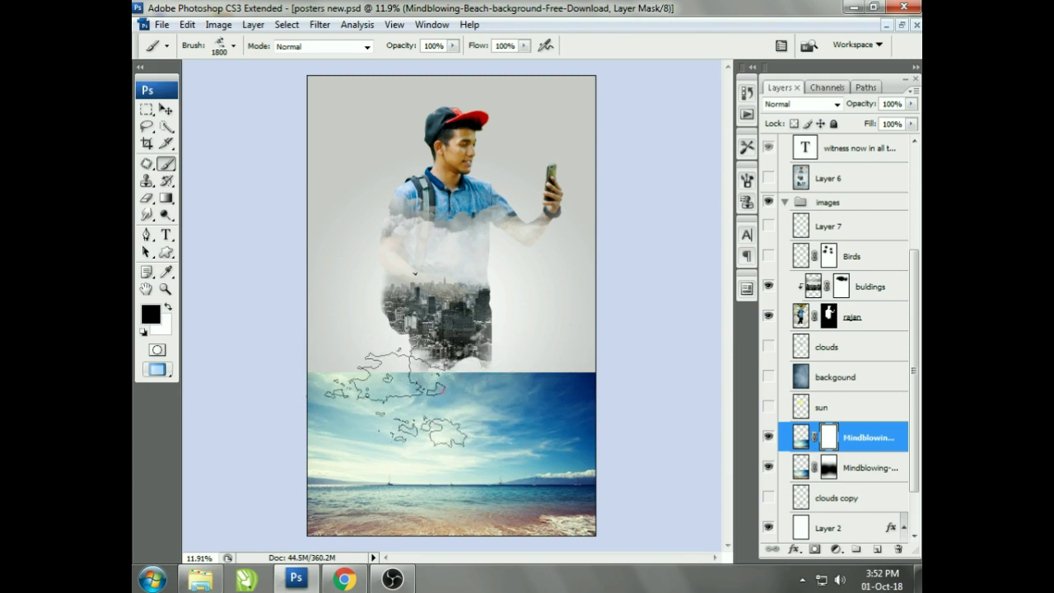
drag(503, 354, 387, 363)
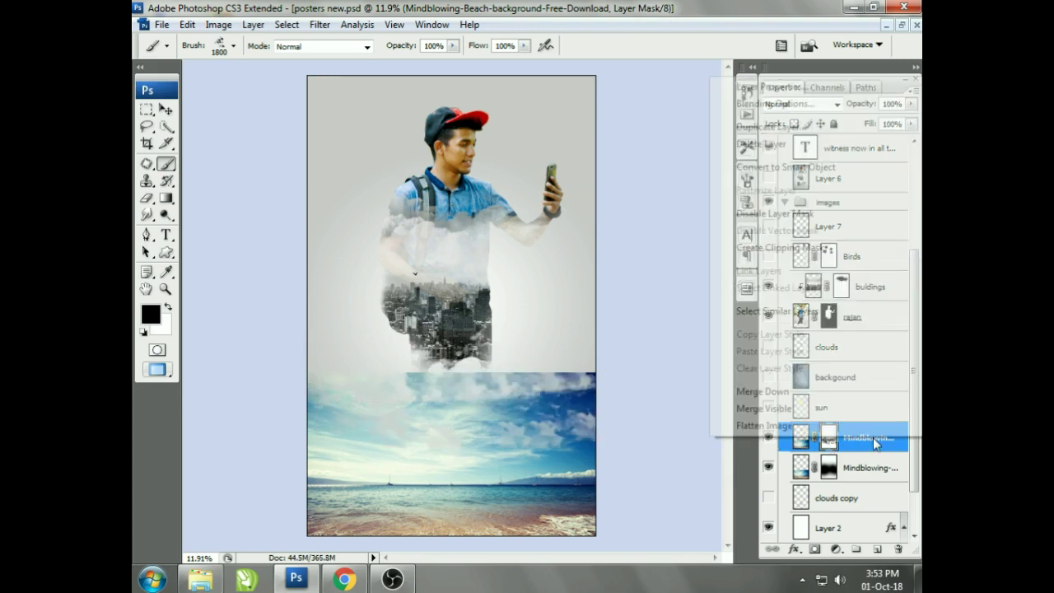
key(v)
key(Delete)
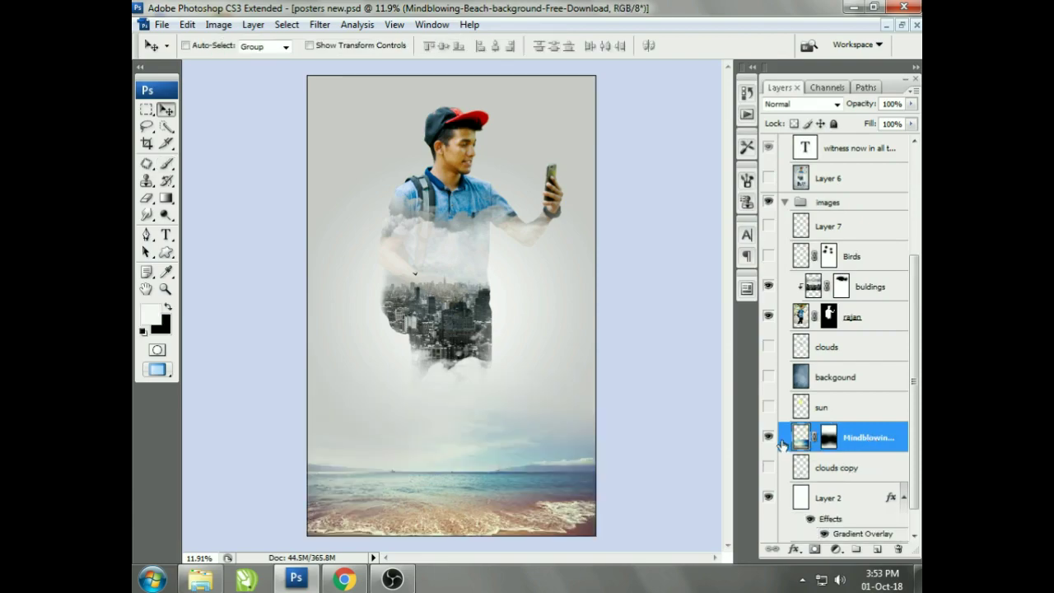
- Show the sun layer, stamp 1200 px clouds left and right of the man, and merge them down
click(768, 407)
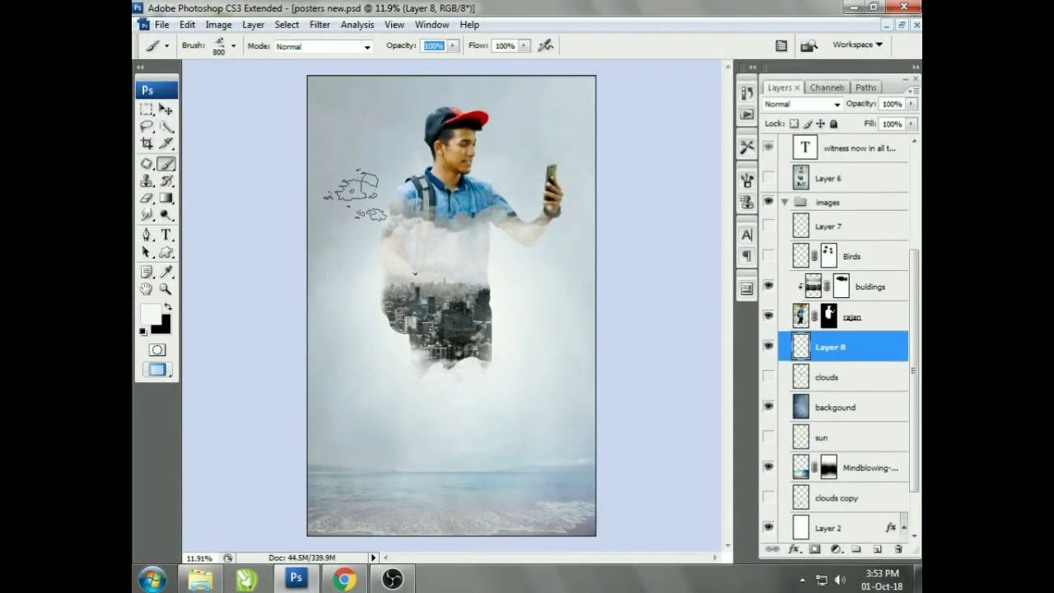
click(355, 194)
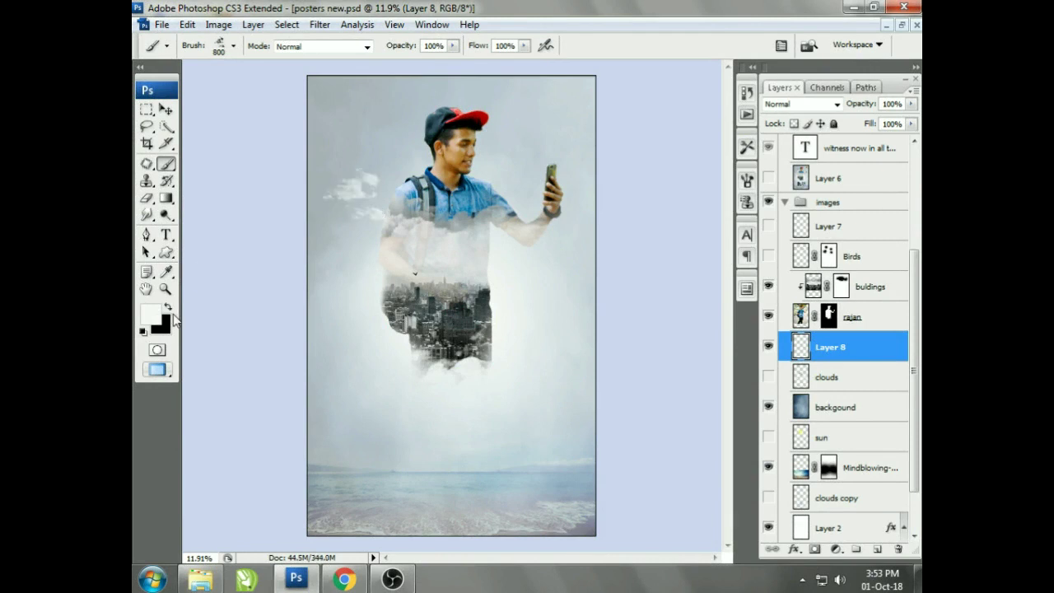
key(ctrl+z)
key(bracketright)
key(bracketright)
key(bracketright)
click(350, 182)
click(337, 321)
click(550, 338)
click(565, 242)
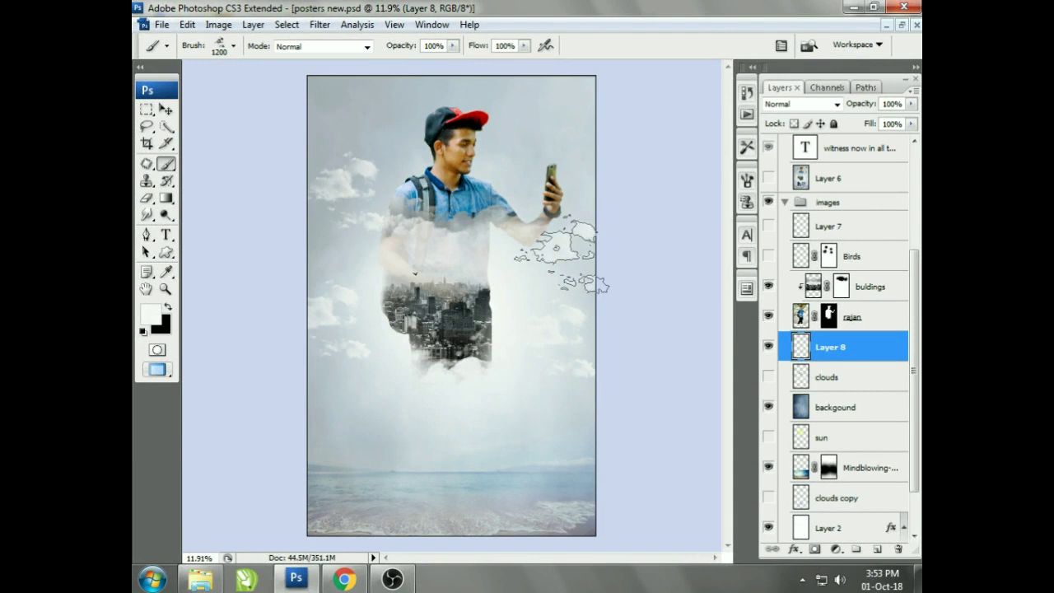
click(311, 265)
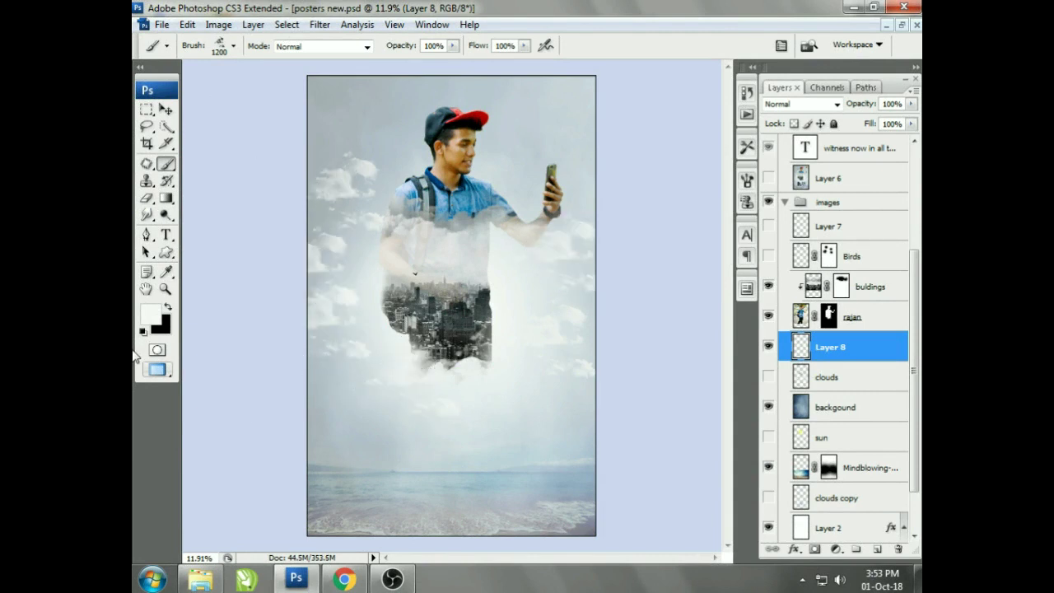
click(166, 110)
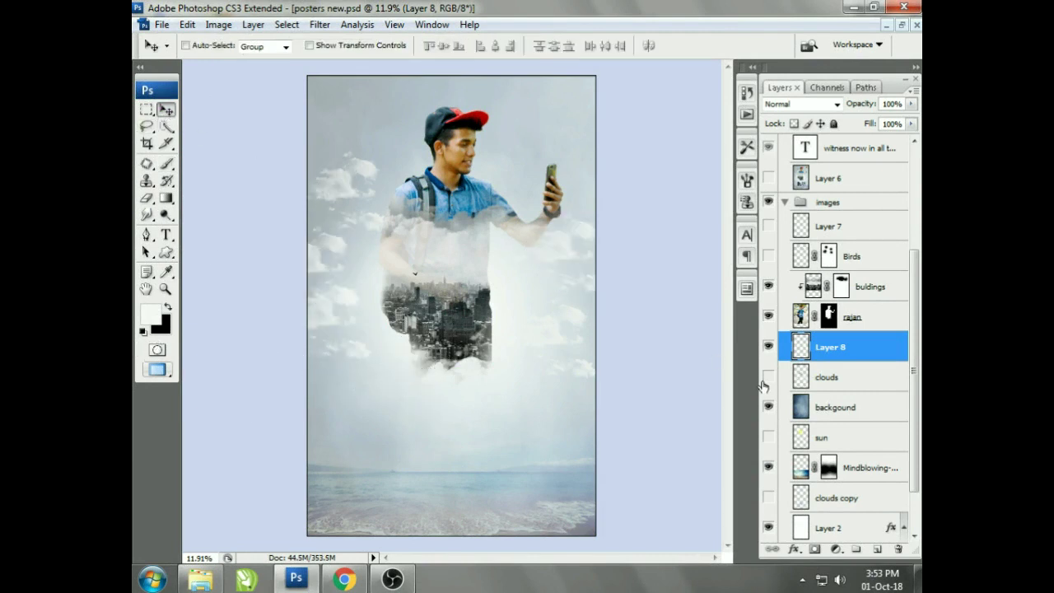
key(ctrl+e)
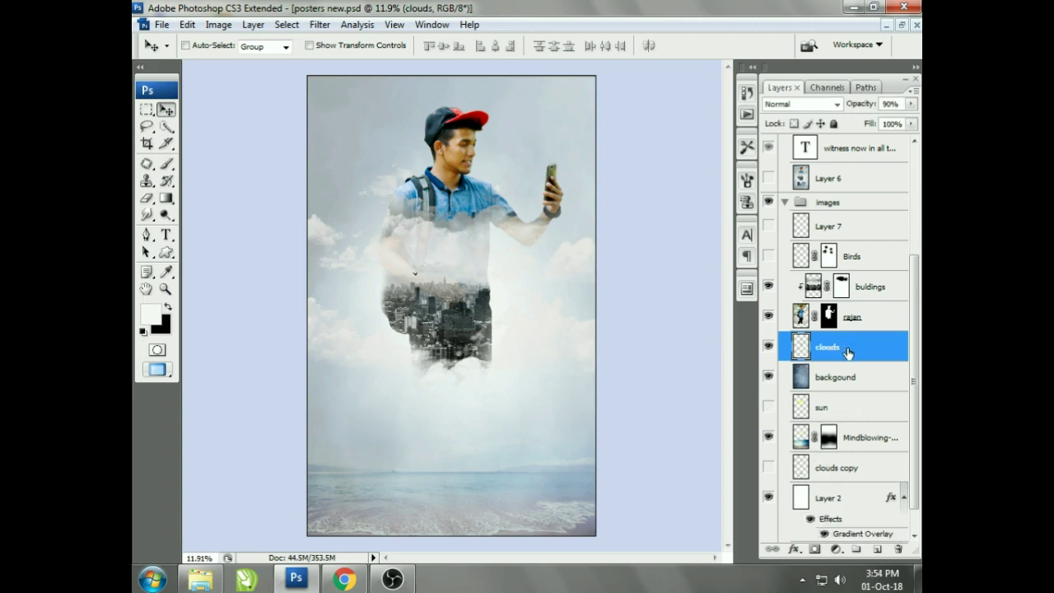
- Show the Birds layer, zoom in on the man's upper body, and hide Layer 7's birds
click(769, 256)
click(769, 256)
click(768, 257)
click(768, 257)
drag(771, 262, 771, 232)
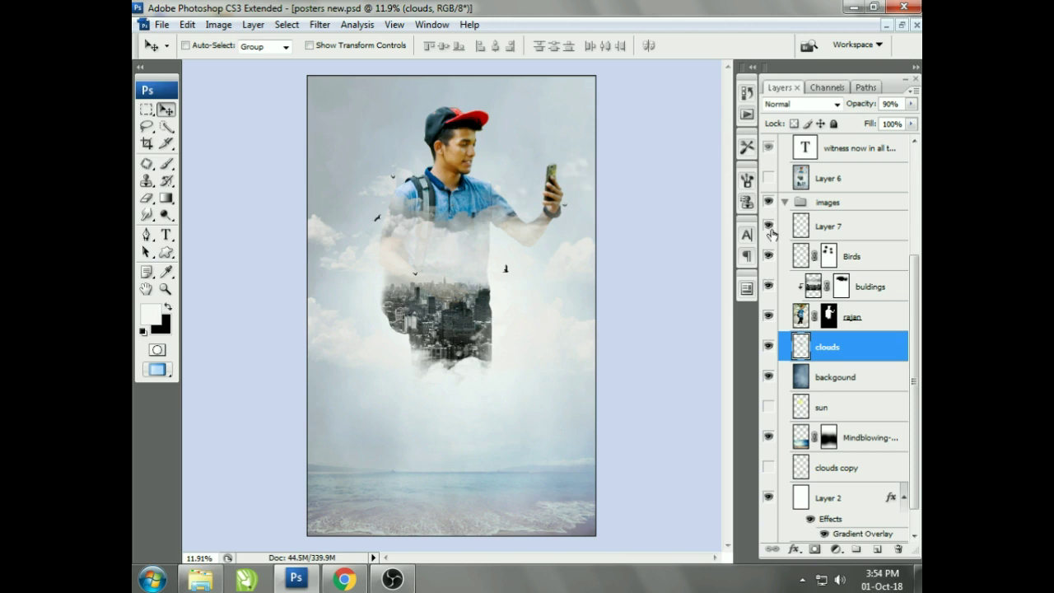
key(z)
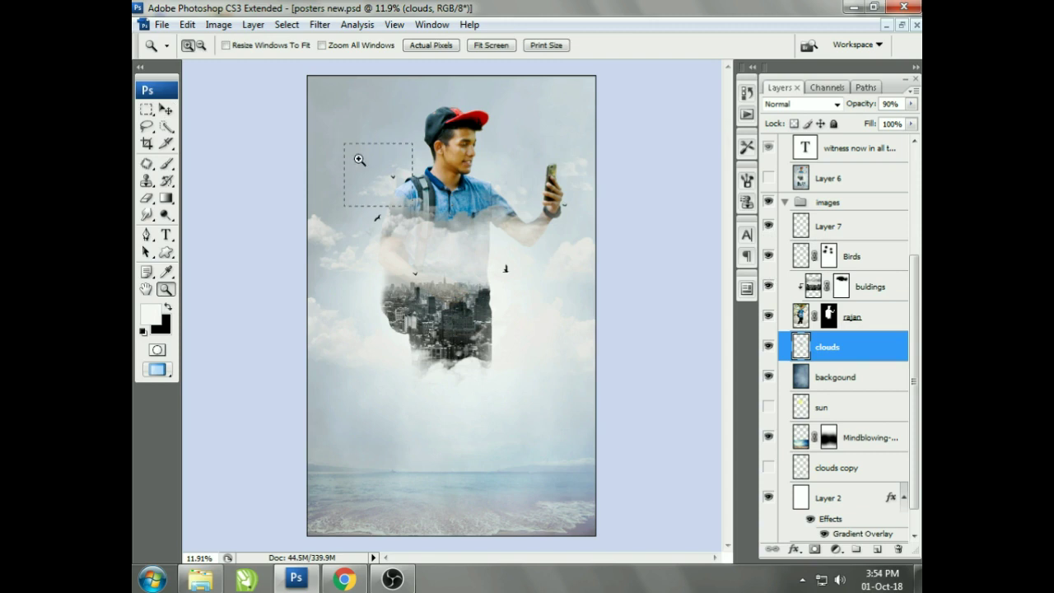
drag(344, 144, 607, 352)
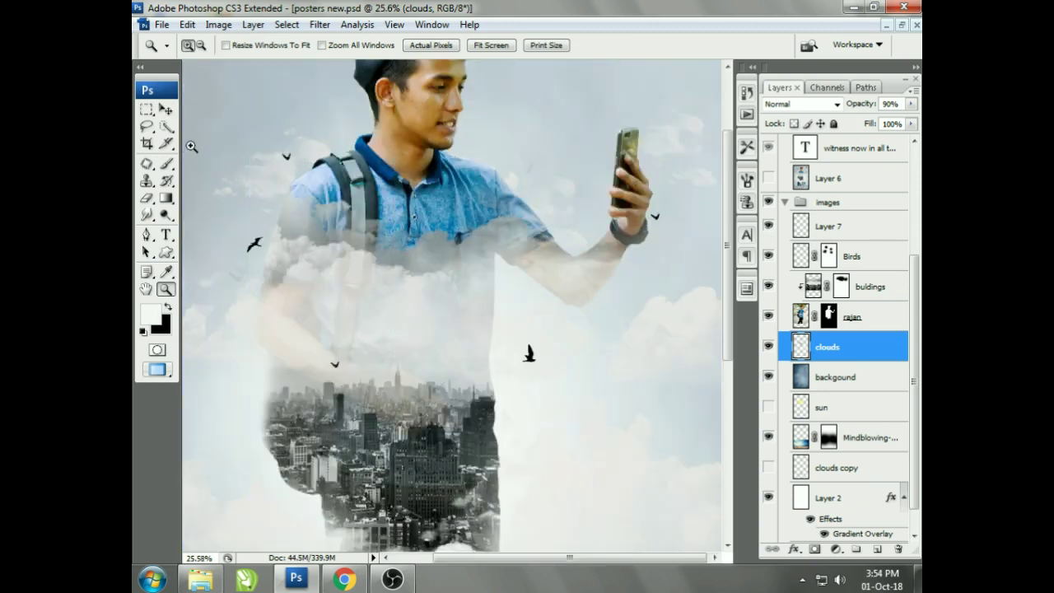
click(166, 108)
drag(593, 559, 572, 565)
drag(727, 247, 728, 255)
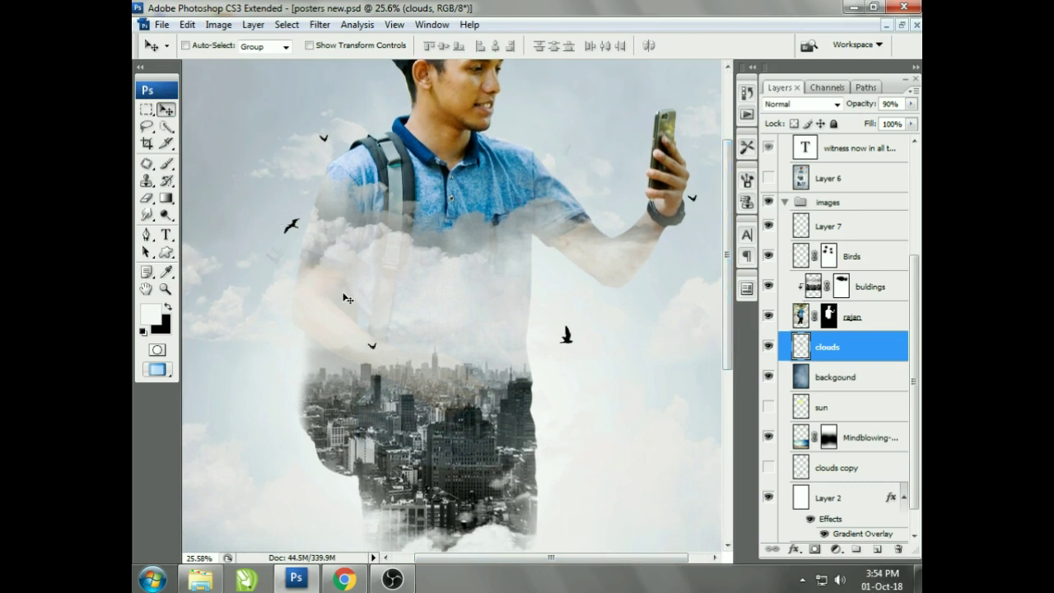
click(768, 225)
click(842, 234)
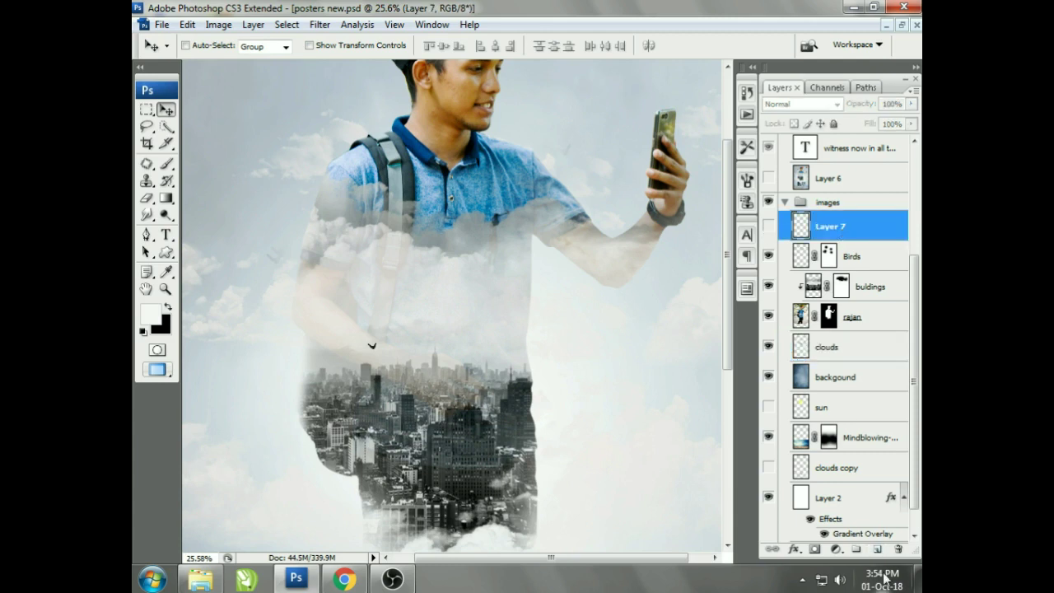
- Add a new Layer 8 and load a bird-shaped brush tip at size 200
key(ctrl+shift+alt+n)
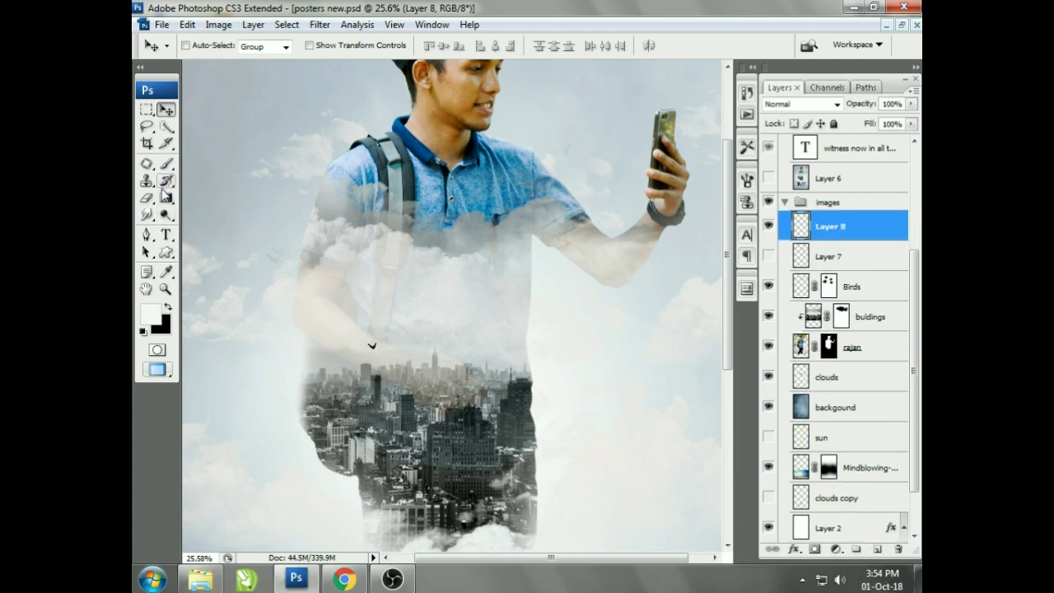
click(166, 163)
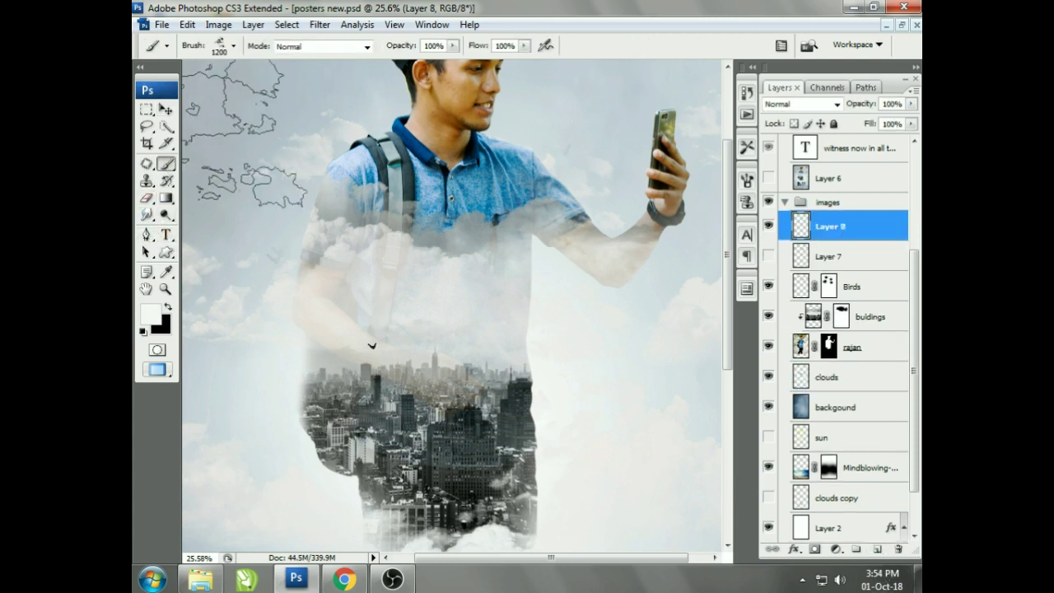
click(234, 47)
drag(304, 168, 300, 265)
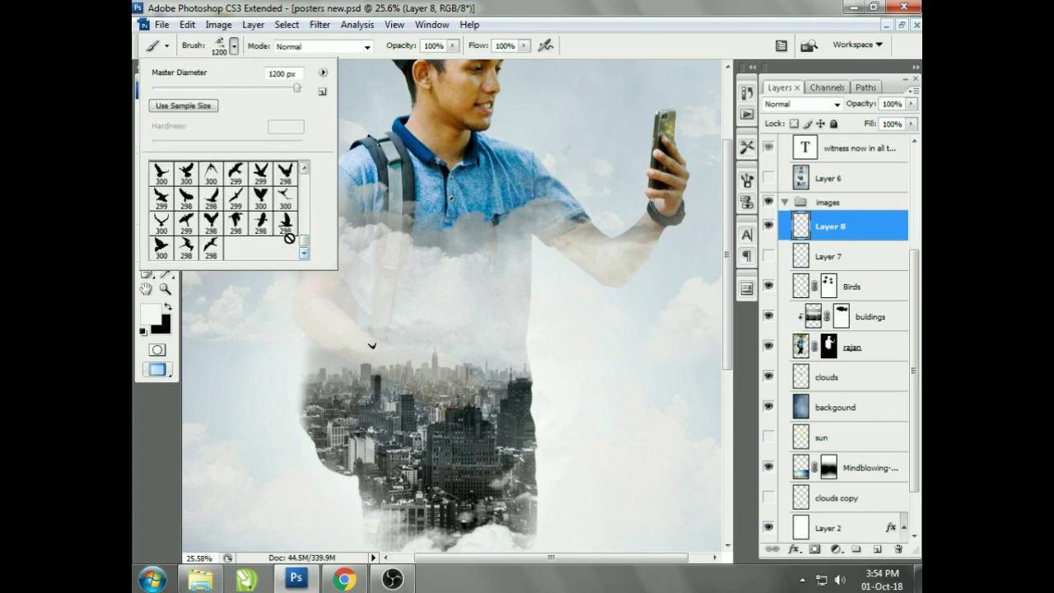
click(288, 228)
key(Return)
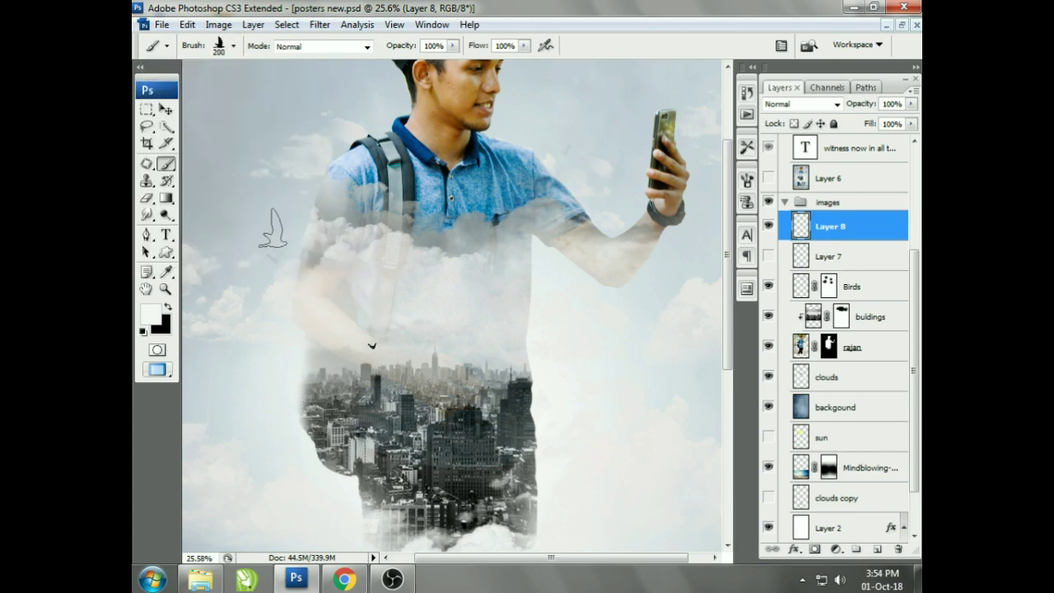
- Stamp black birds at sizes 200 and 175 left of the man and beside his arm
click(252, 220)
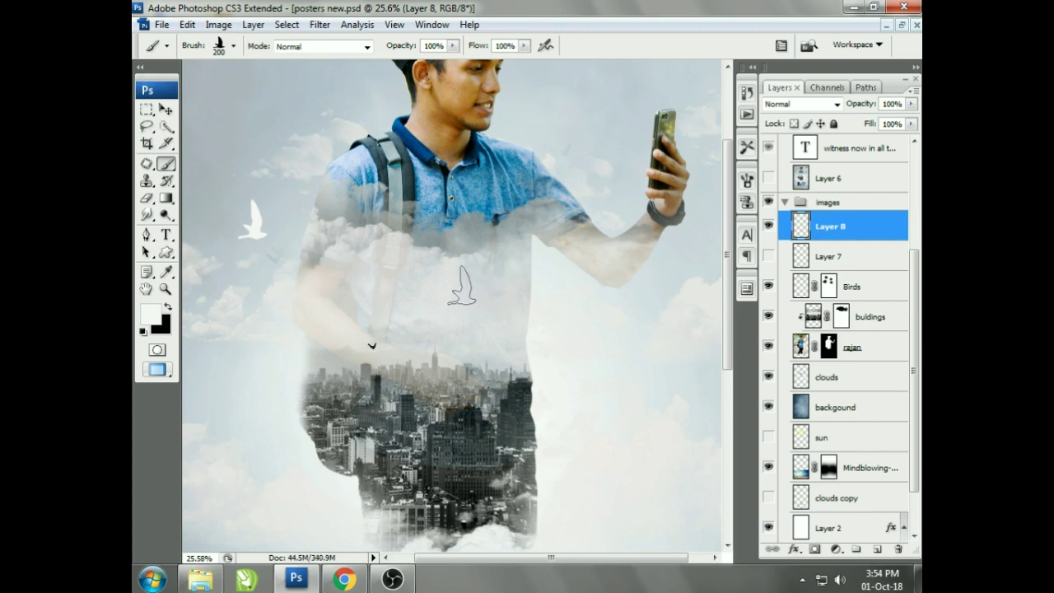
key(ctrl+z)
key(x)
click(242, 191)
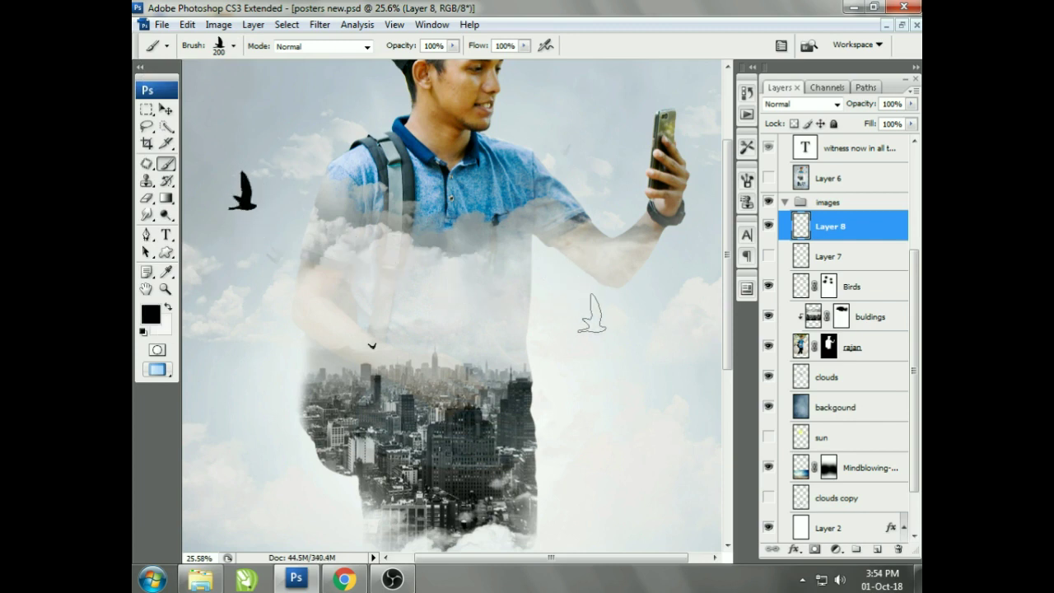
key(bracketleft)
click(571, 365)
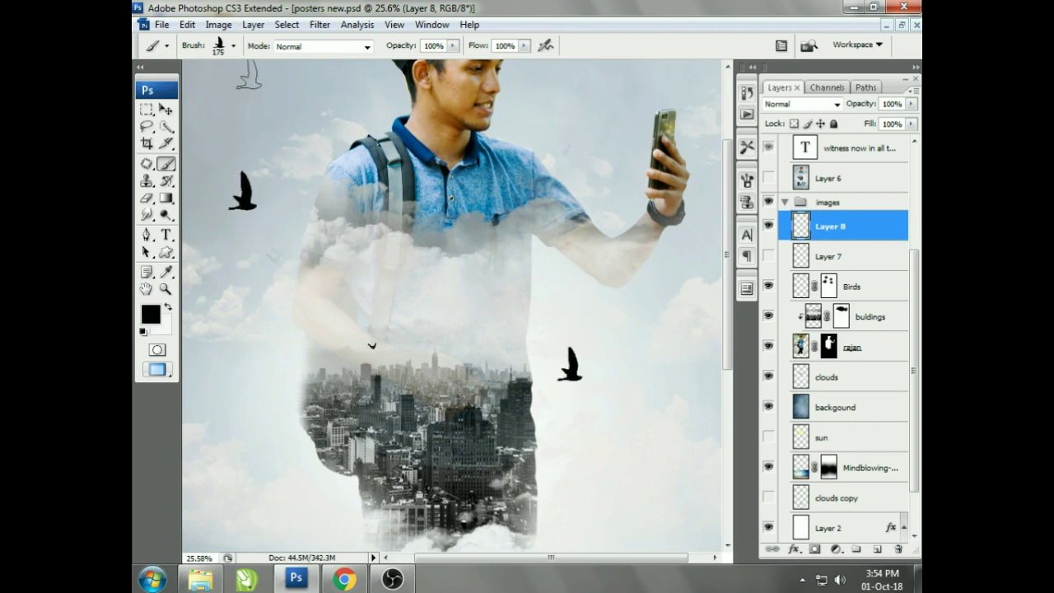
- Switch to another bird tip at size 100 and stamp small birds left and top right
click(234, 46)
click(284, 197)
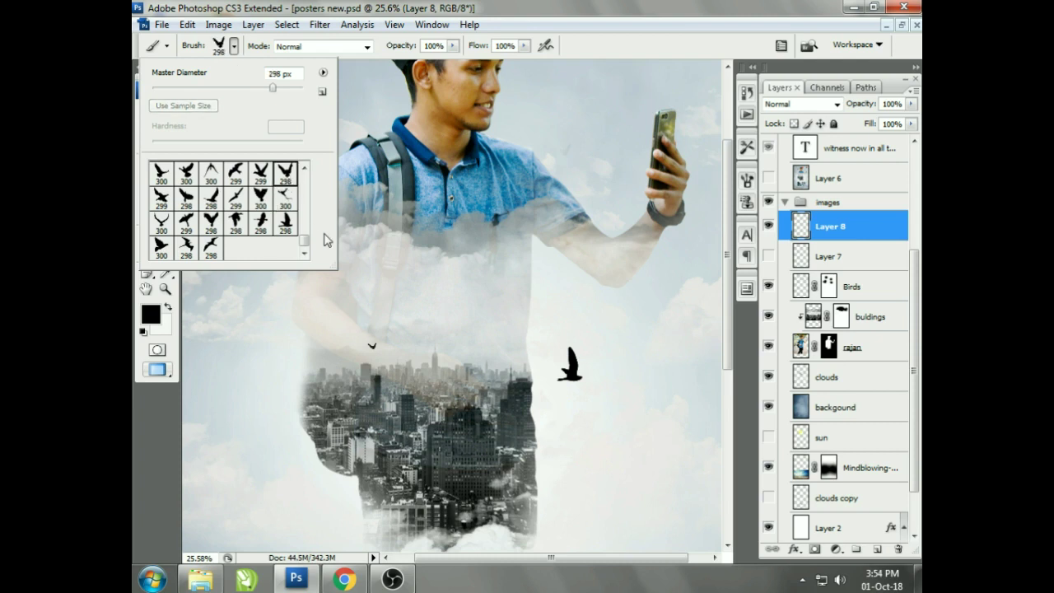
click(260, 223)
key(Return)
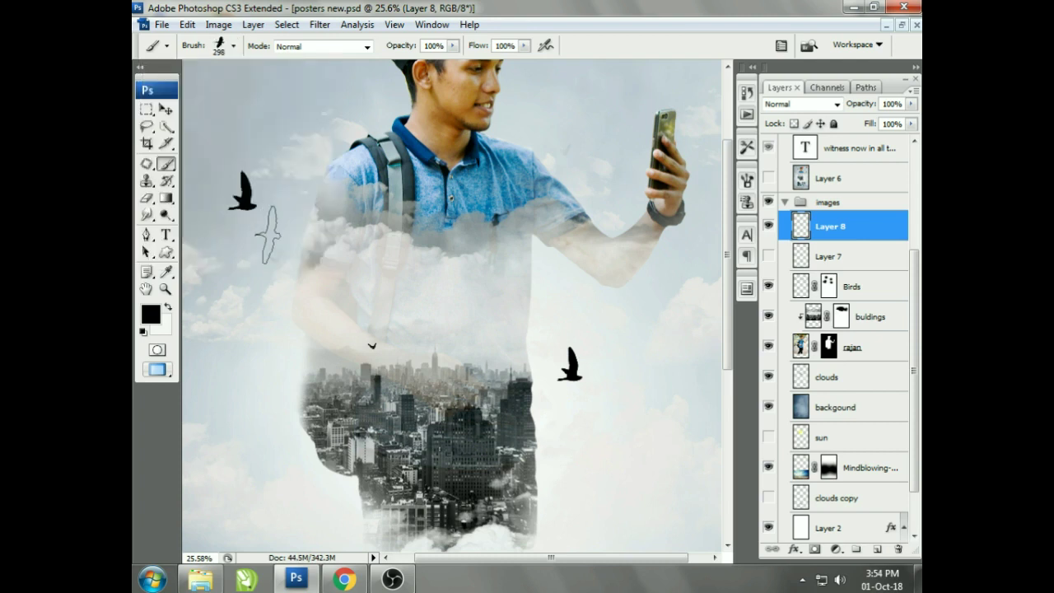
key(bracketleft)
key(bracketleft)
key(bracketleft)
click(260, 328)
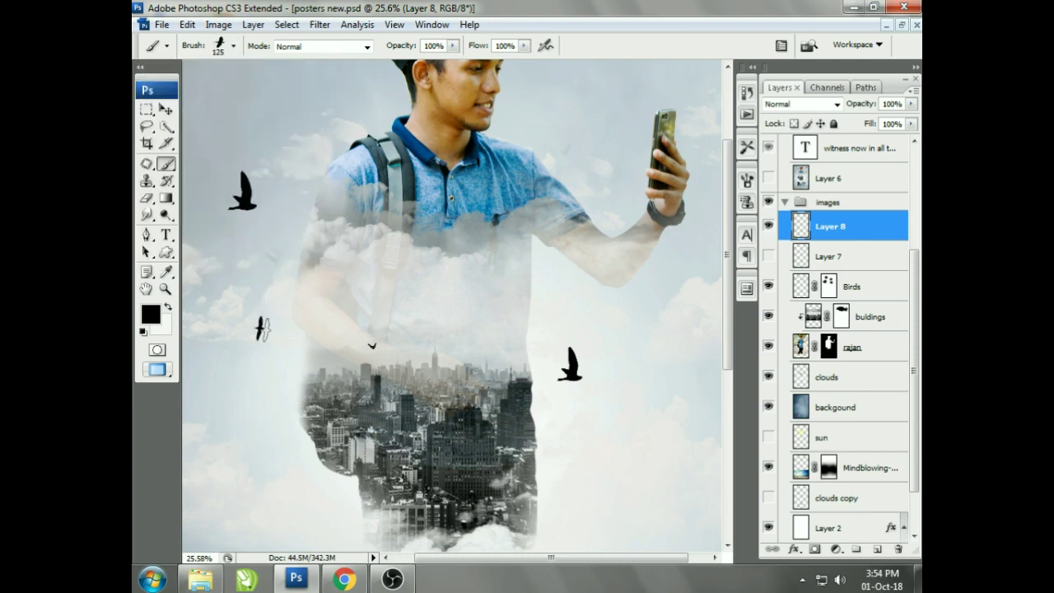
click(546, 147)
- Fit the poster on screen, show Layer 7's birds and hide Layer 8
key(ctrl+0)
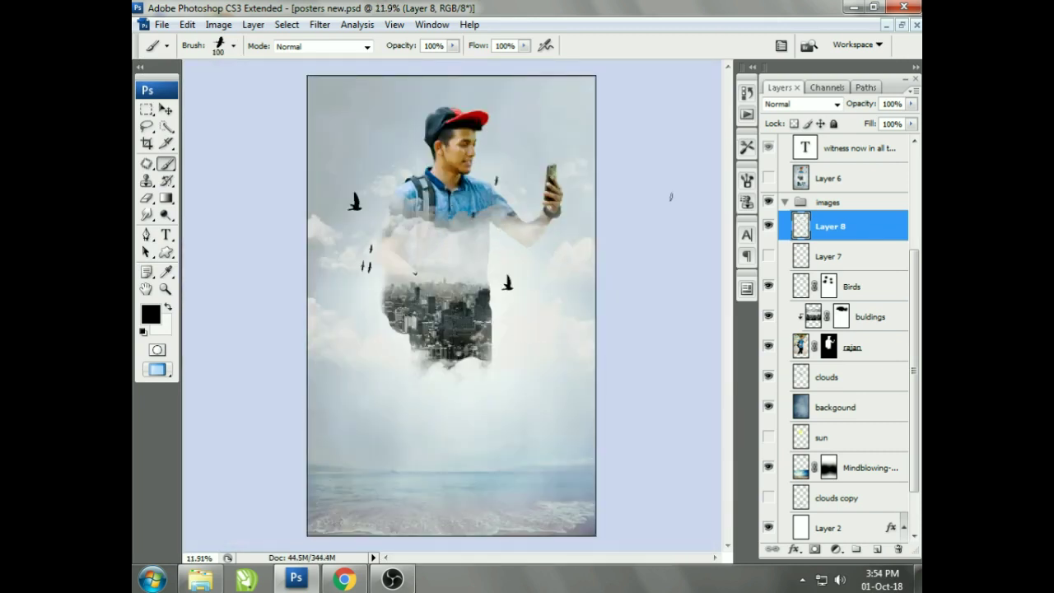
click(768, 256)
click(769, 226)
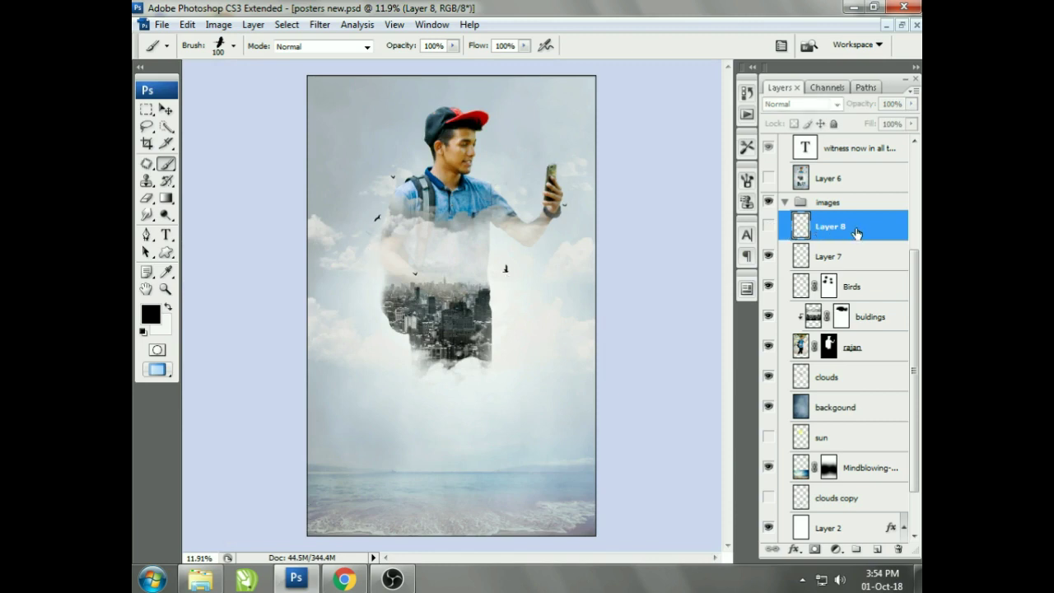
- Delete the painted birds layer, then collapse and re-expand the images group
key(v)
key(Delete)
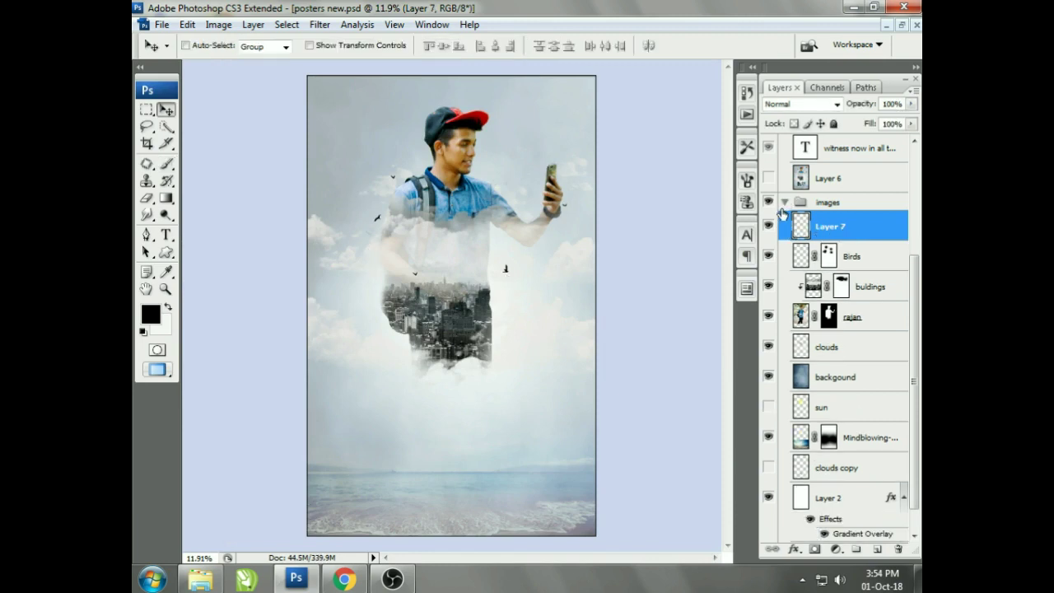
click(784, 203)
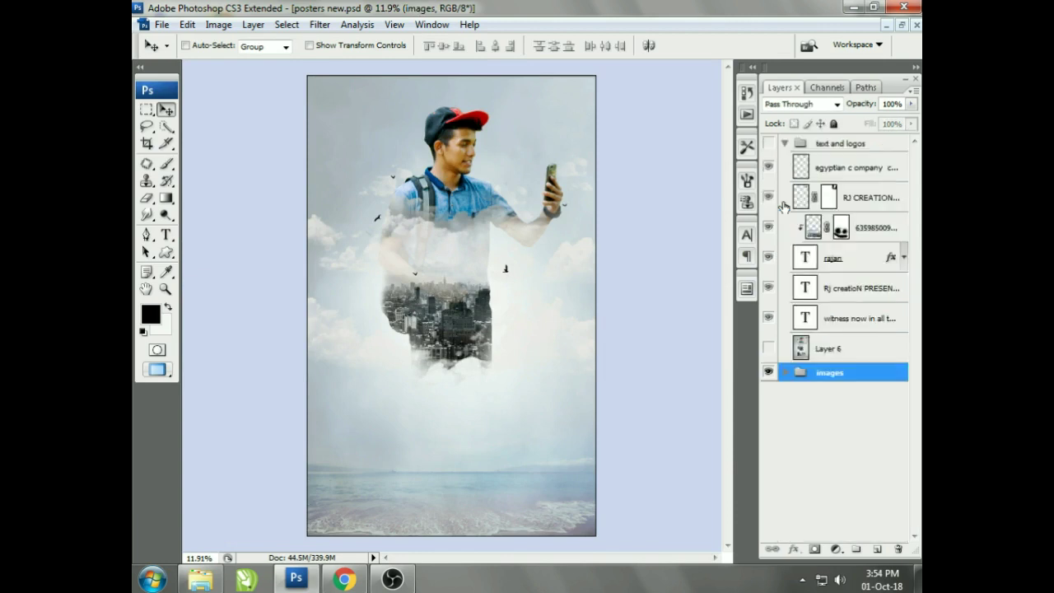
click(787, 373)
- Show the clouds copy layer at about 22% opacity and collapse the images group
scroll(779, 428, down, 5)
scroll(776, 436, down, 2)
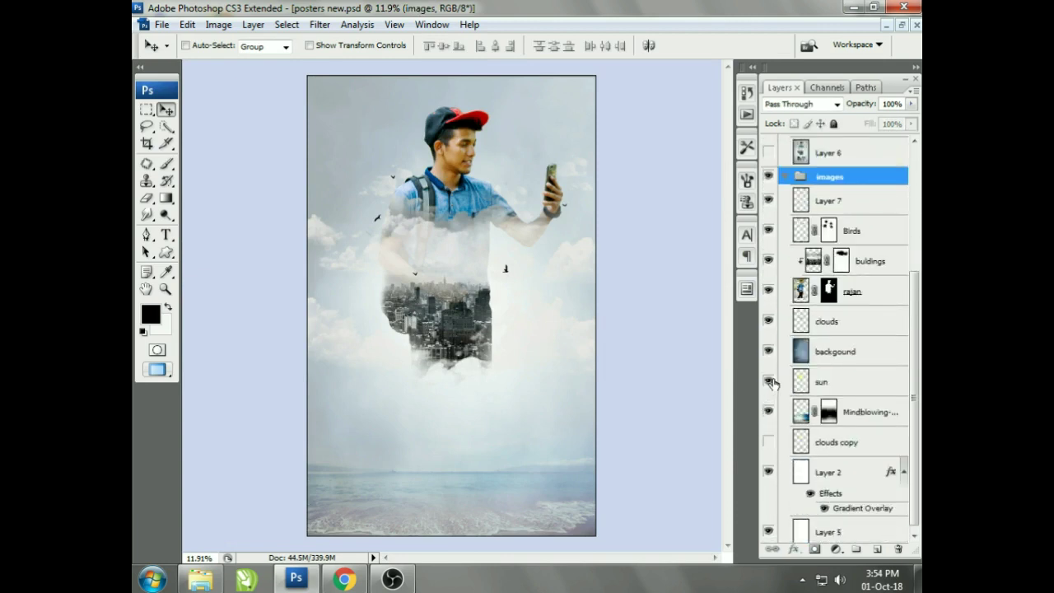
scroll(773, 395, down, 1)
click(768, 438)
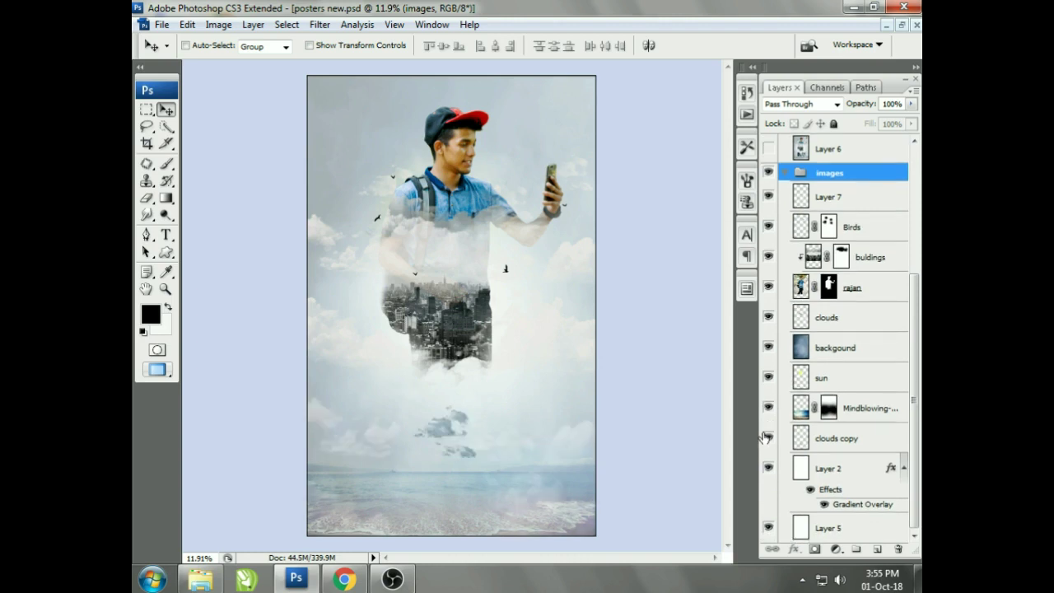
click(824, 442)
drag(864, 105, 835, 122)
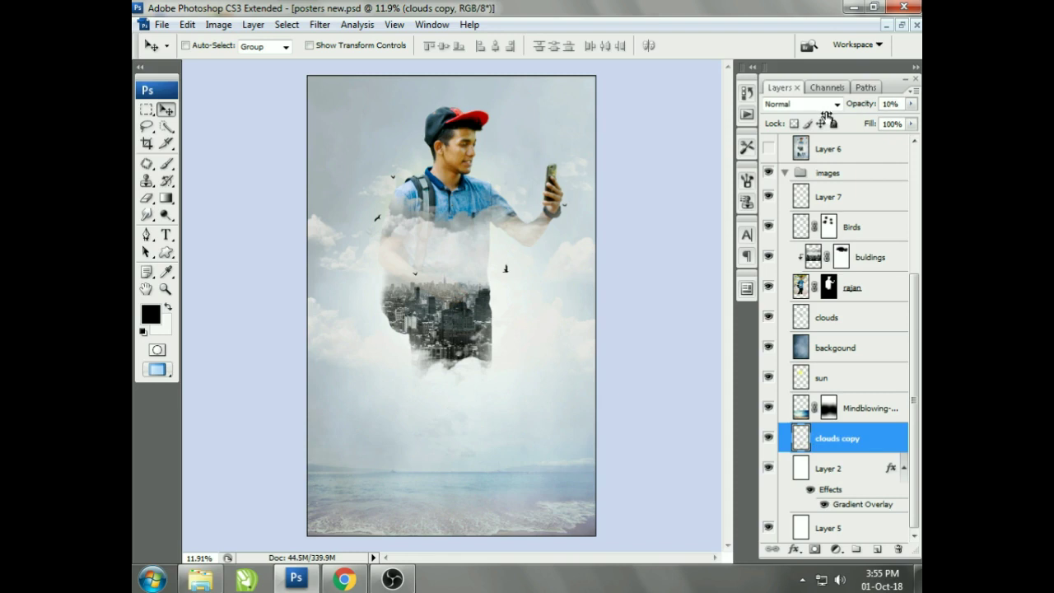
scroll(784, 381, up, 4)
scroll(784, 381, up, 1)
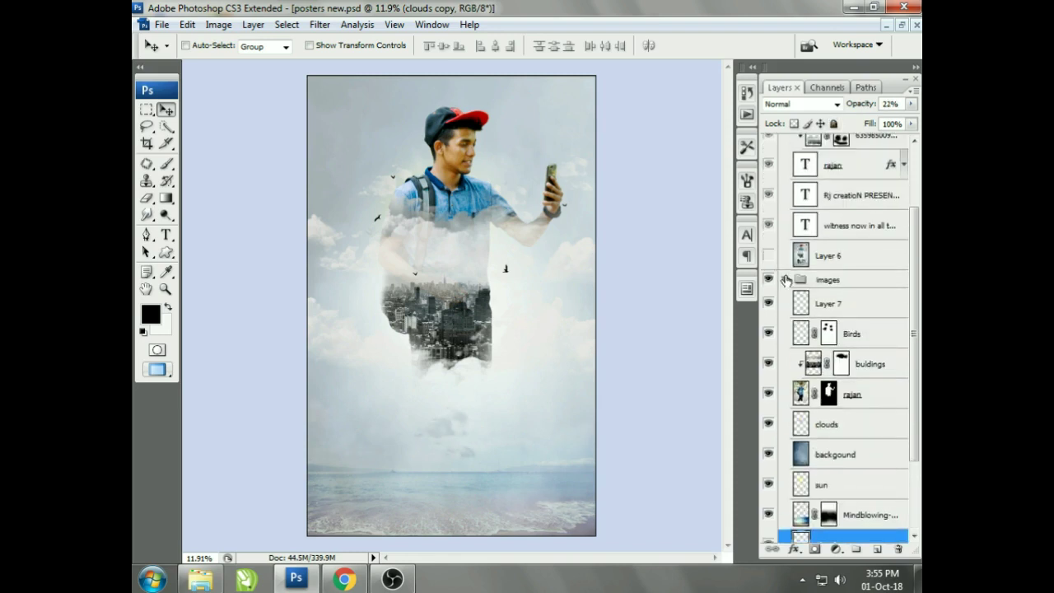
click(786, 279)
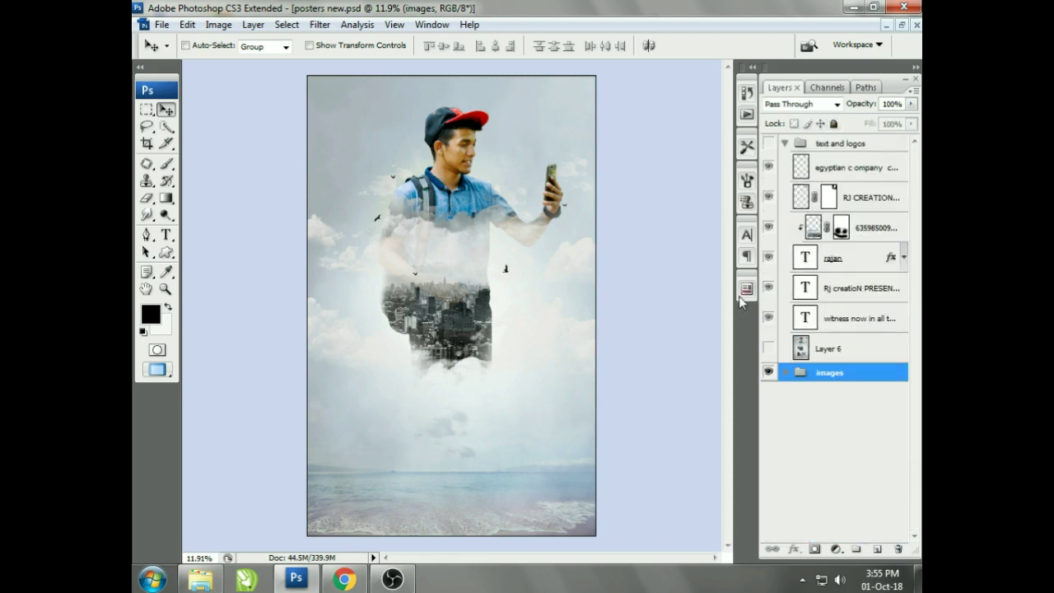
- Turn on the text and logos group and hide each of its layers, including Layer 6
click(770, 144)
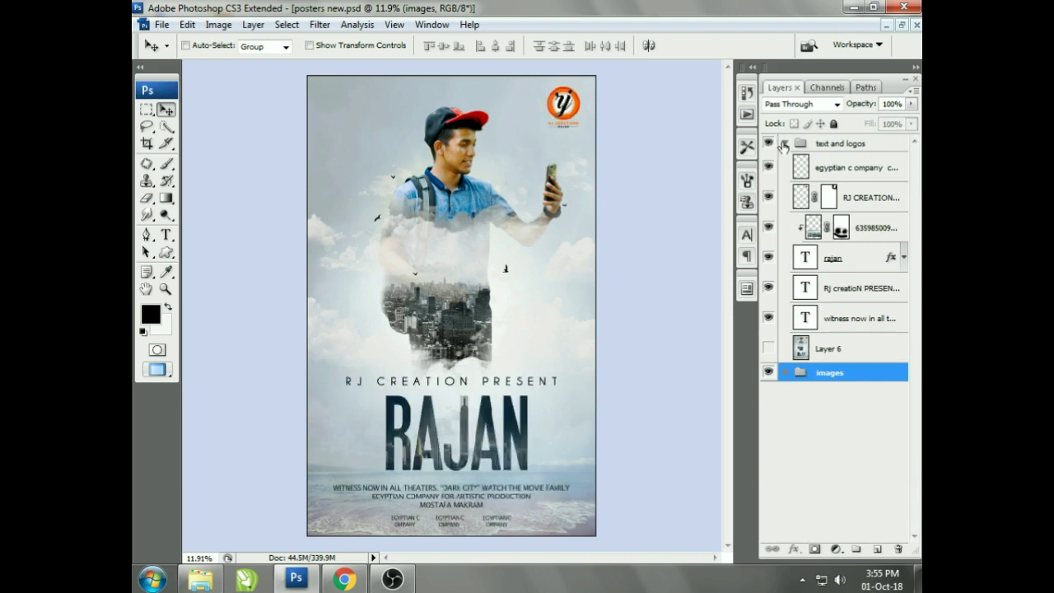
click(769, 167)
click(768, 198)
click(768, 227)
click(769, 256)
click(769, 286)
click(769, 317)
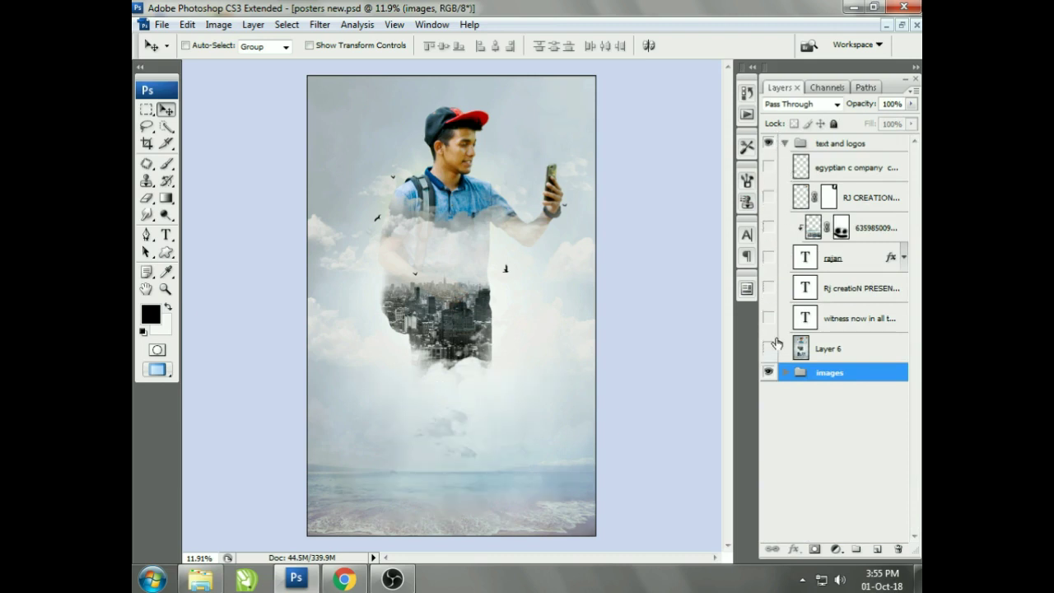
click(769, 349)
click(768, 349)
- Preview the company text, tagline and credits, then leave only the RAJAN title visible with the Type tool on it
click(768, 167)
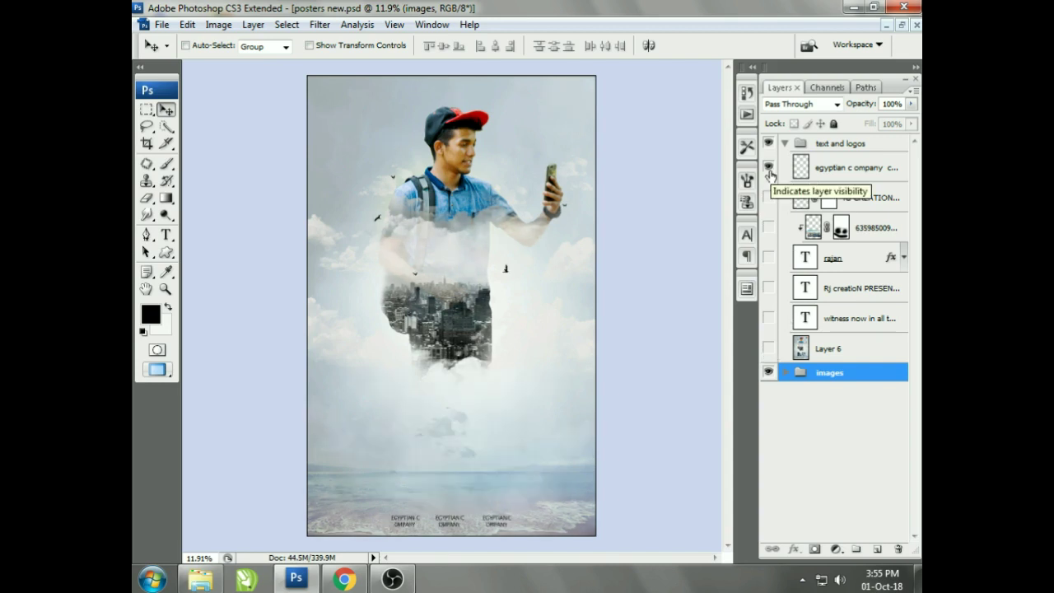
click(769, 168)
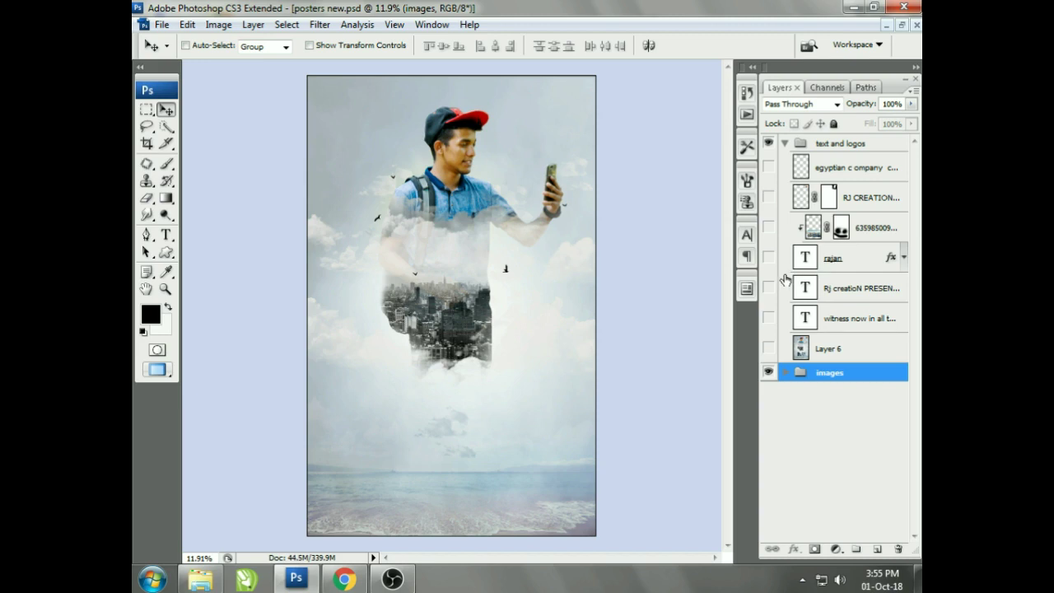
click(768, 287)
click(768, 318)
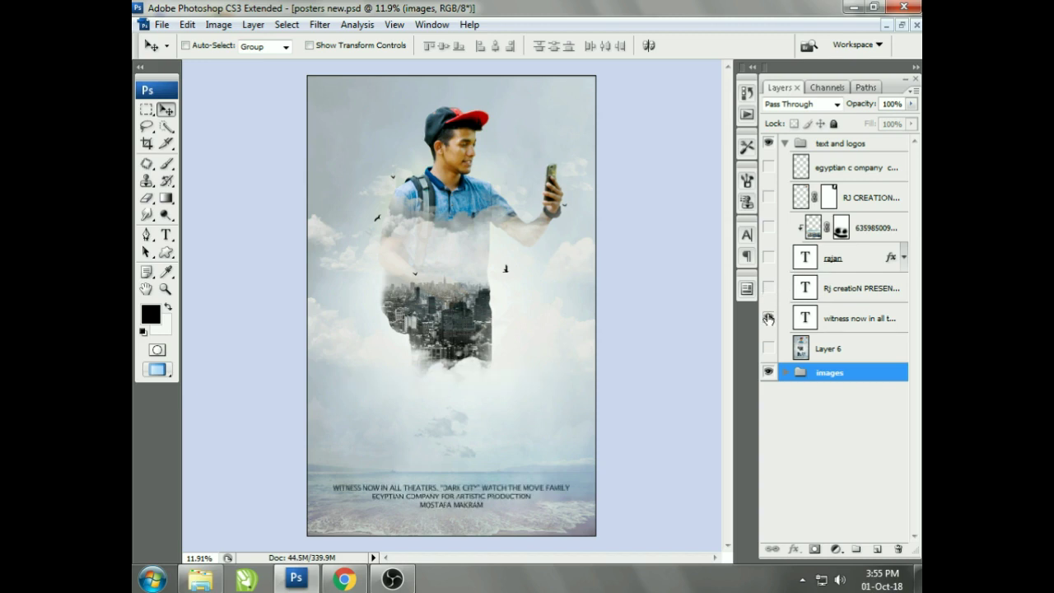
click(769, 257)
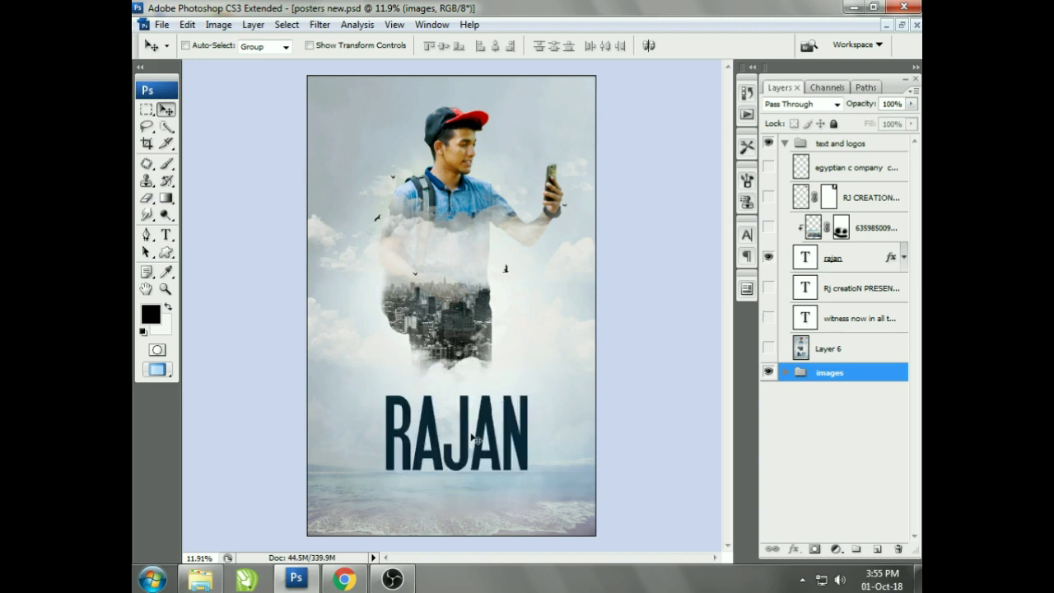
click(165, 235)
click(428, 459)
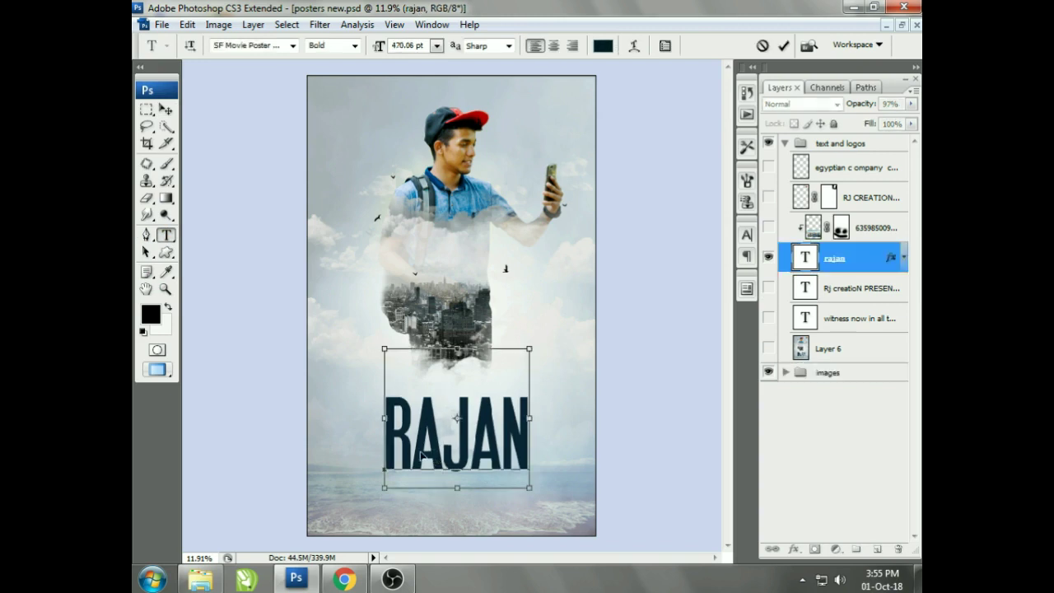
- Exit the RAJAN text edit and clear the stray canvas-wide selection
key(ctrl+a)
click(166, 110)
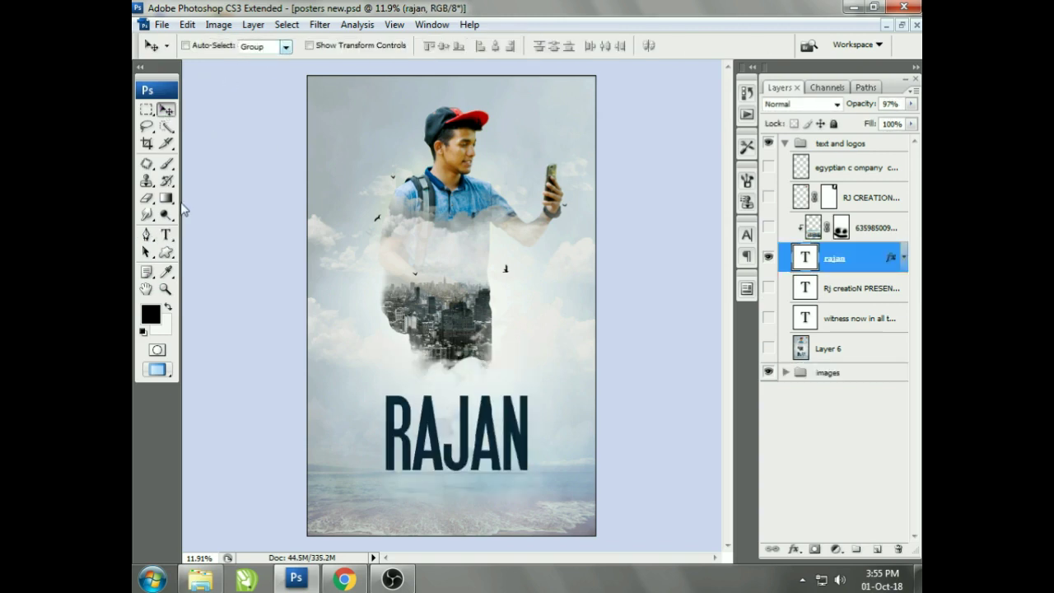
click(166, 235)
key(ctrl+a)
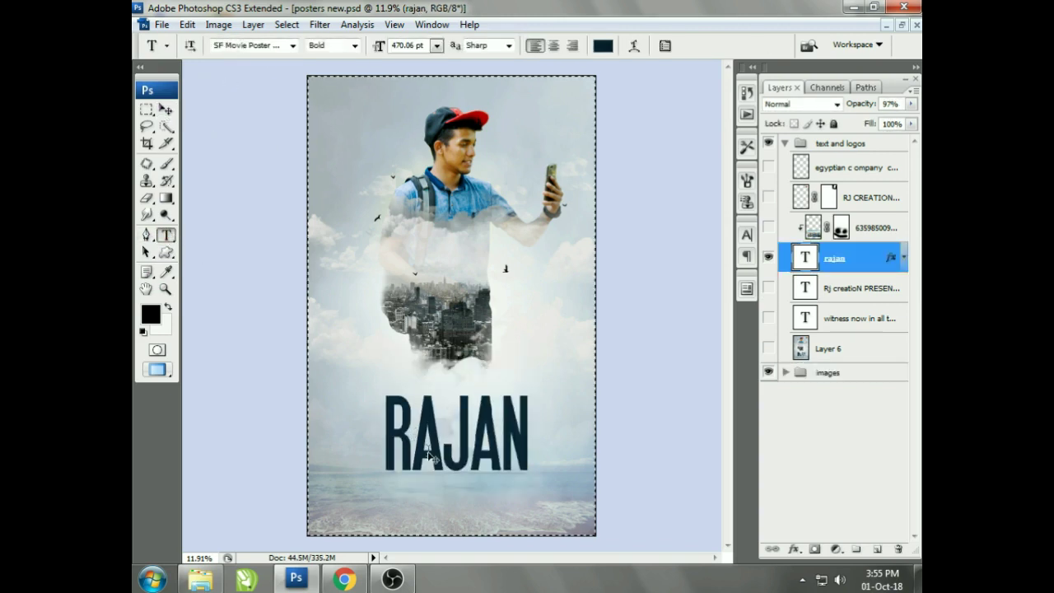
key(ctrl+d)
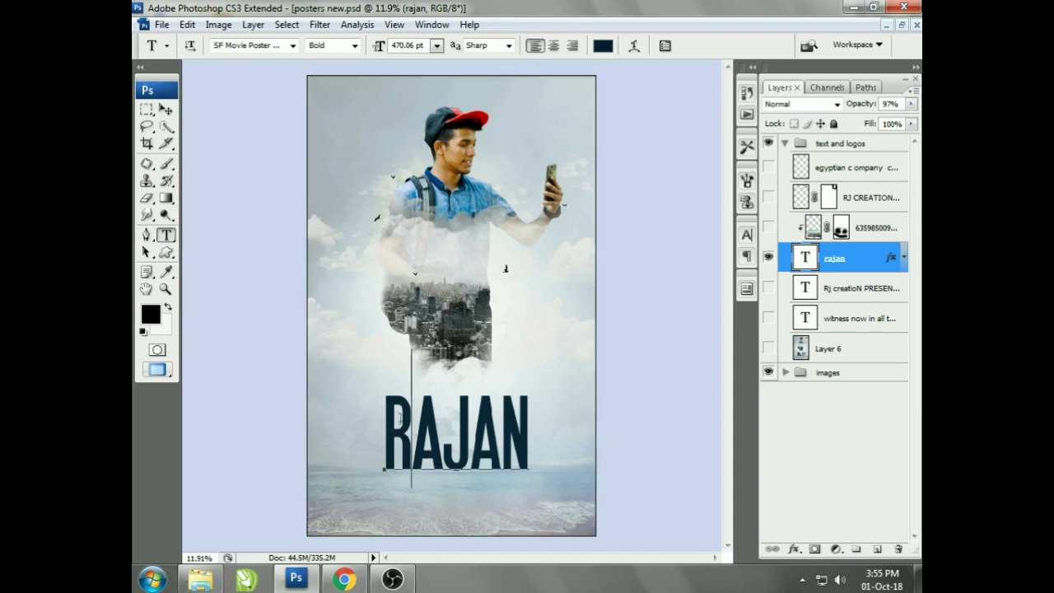
- Review RAJAN's font, keep SF Movie Poster, and show the RJ CREATION PRESENT line
double_click(401, 418)
click(296, 46)
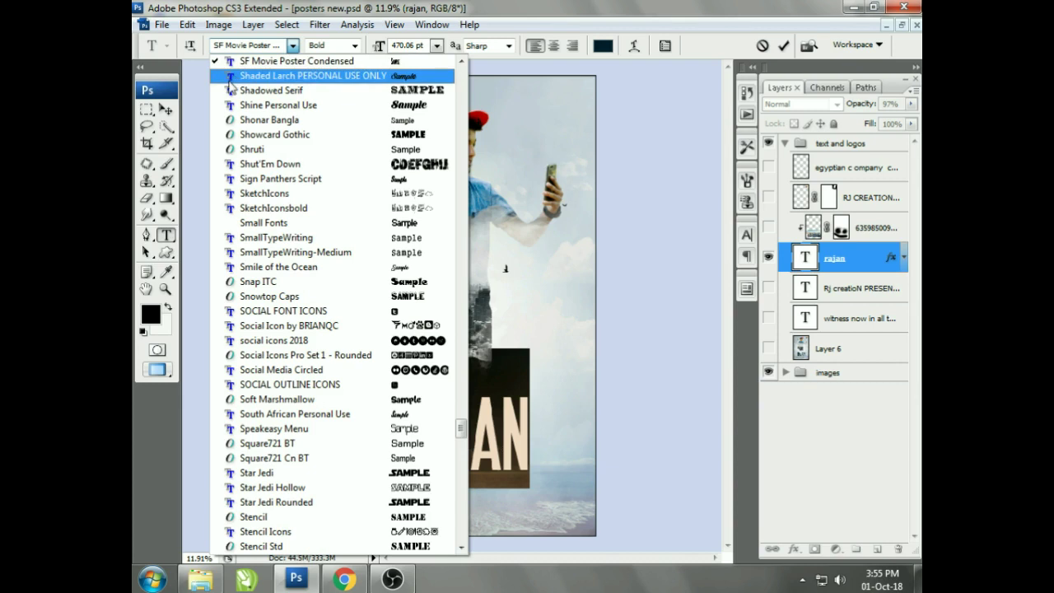
click(167, 108)
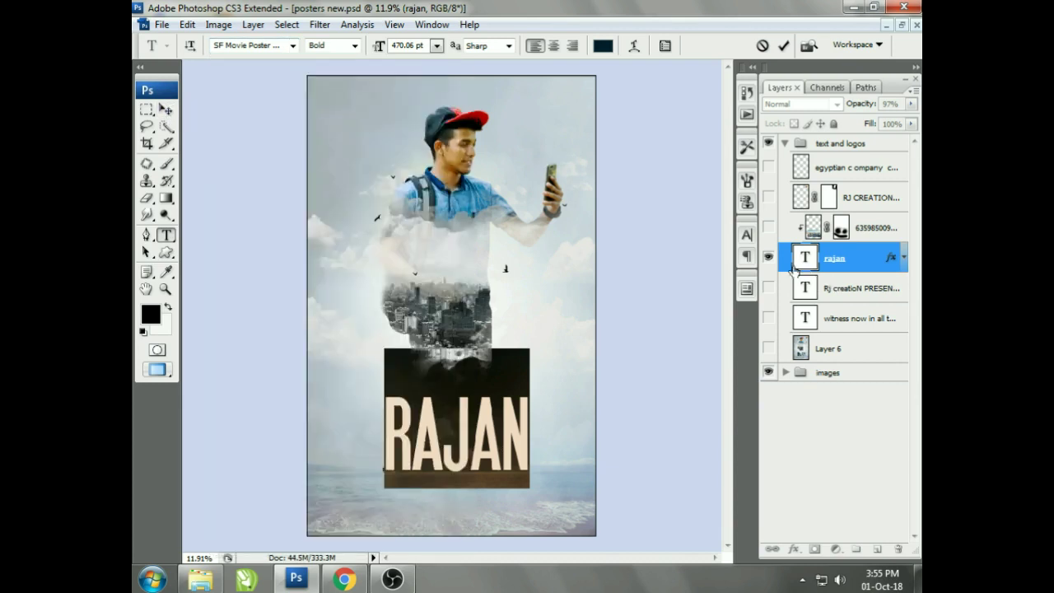
click(768, 288)
click(768, 288)
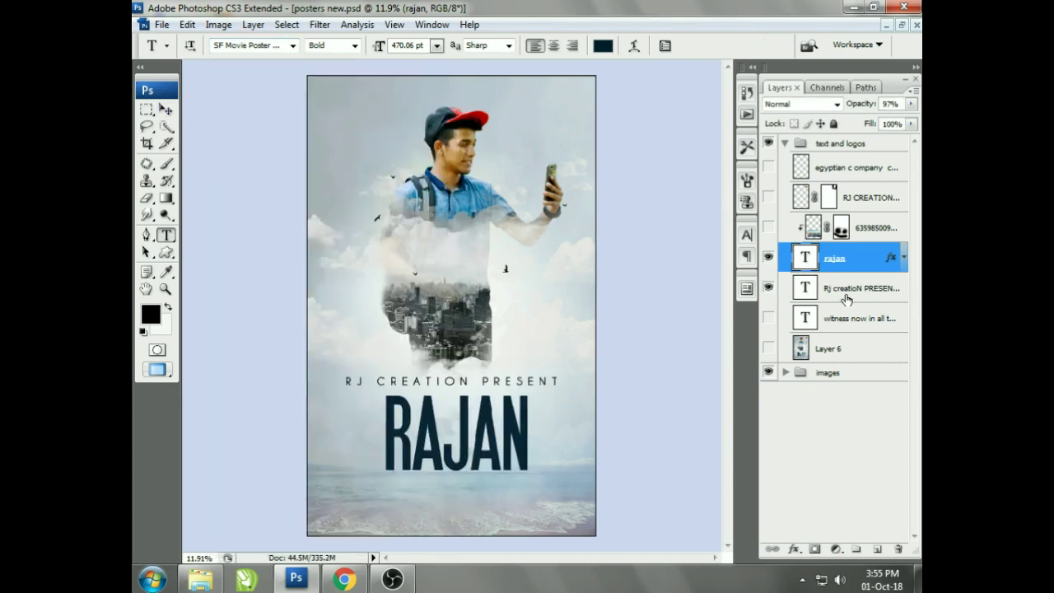
click(836, 300)
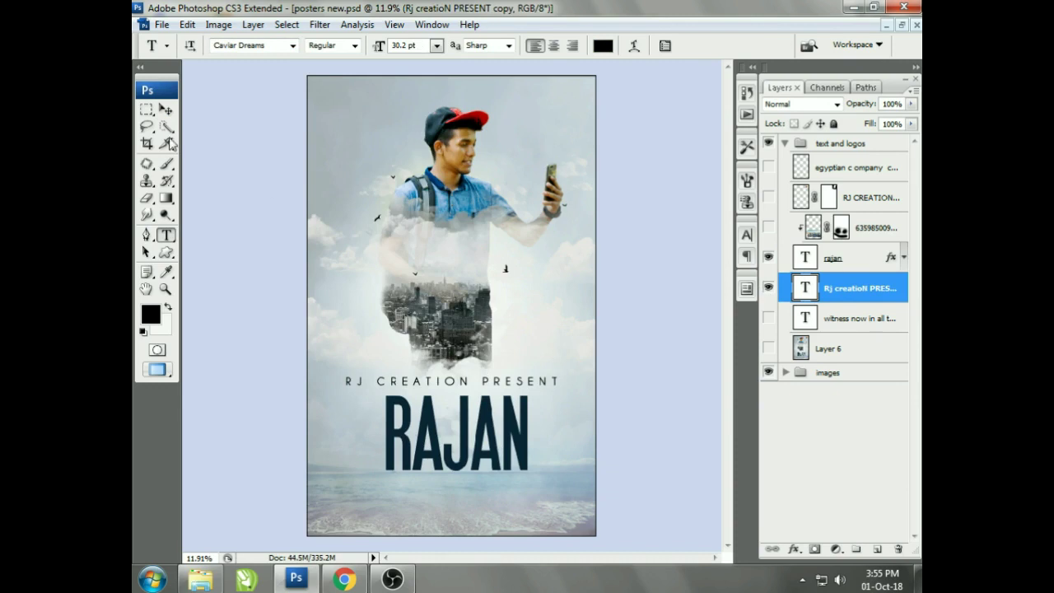
- Show the credits text, the photo texture on RAJAN, and the RJ logo top right
click(166, 110)
click(768, 318)
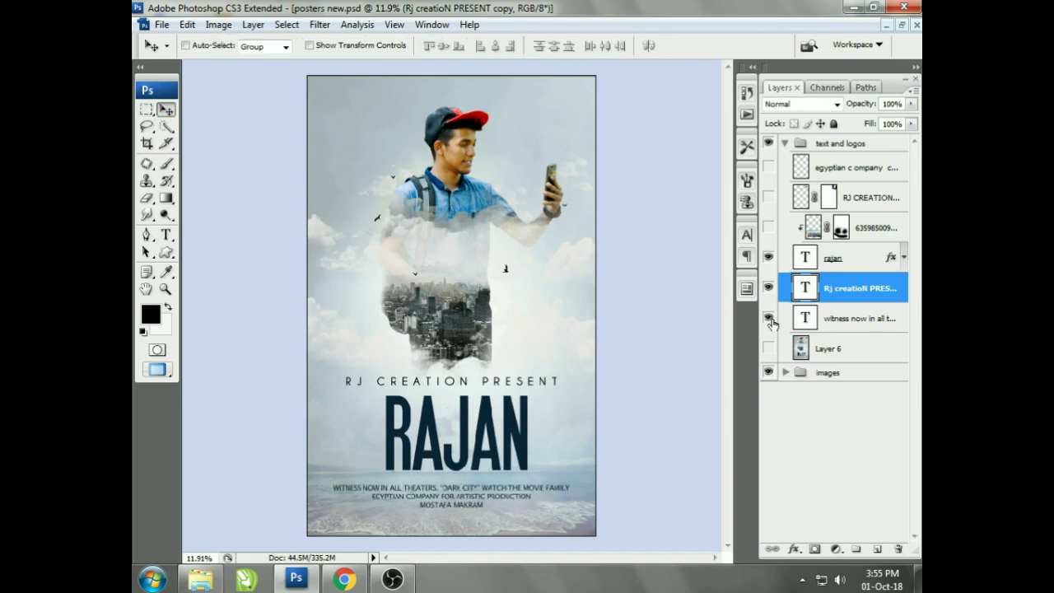
click(770, 228)
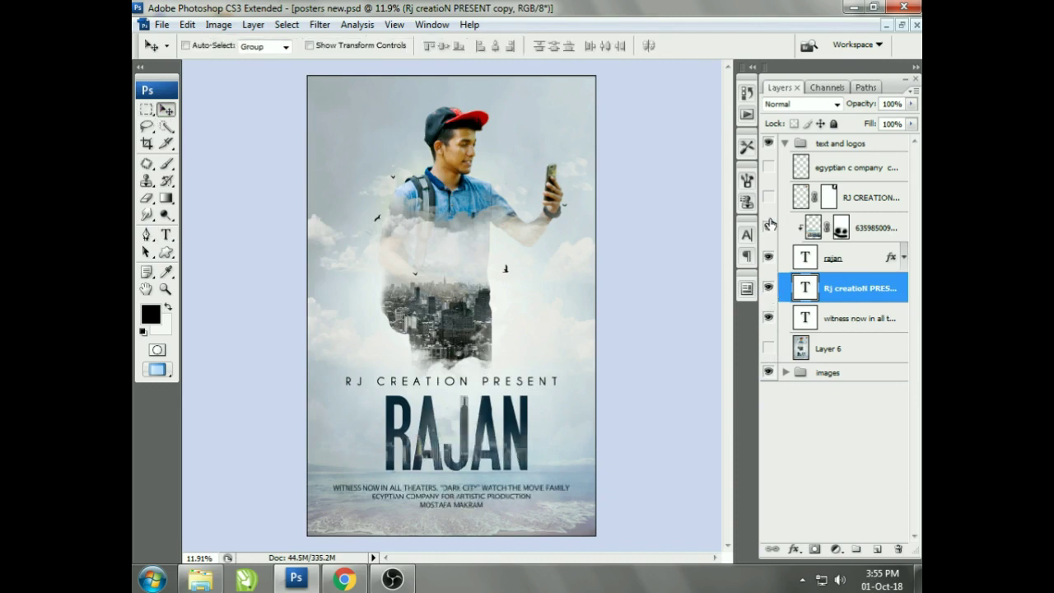
click(769, 228)
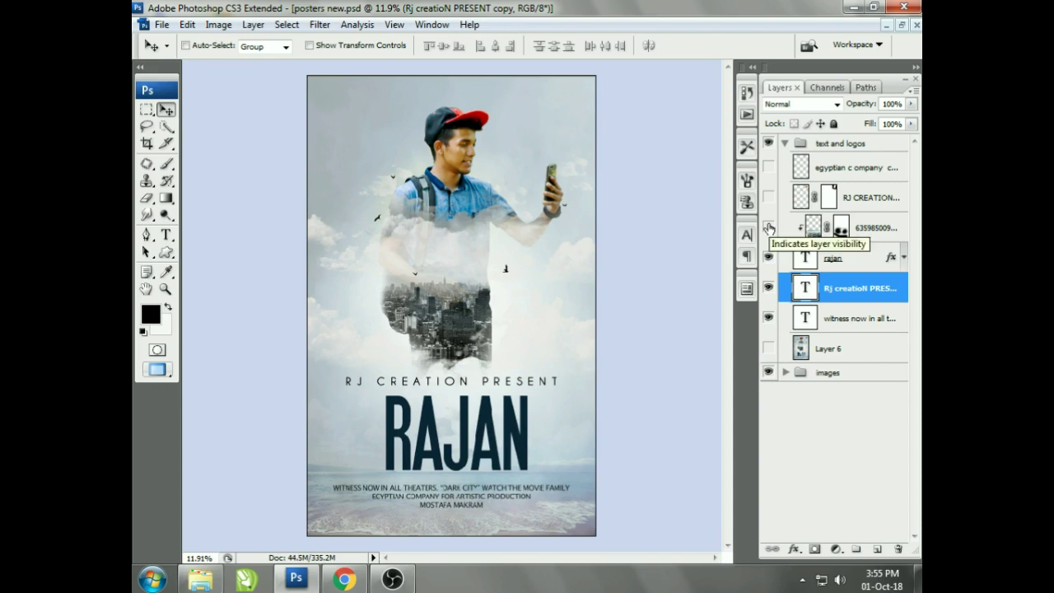
click(770, 228)
click(770, 197)
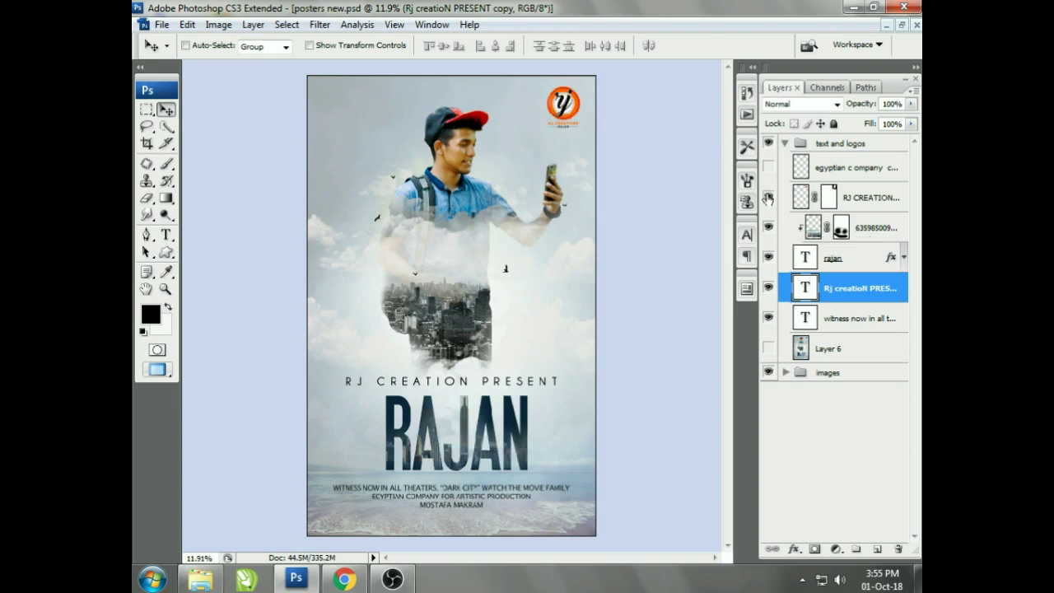
- Zoom in to check the RJ logo, show the bottom company names, and collapse the text group
key(z)
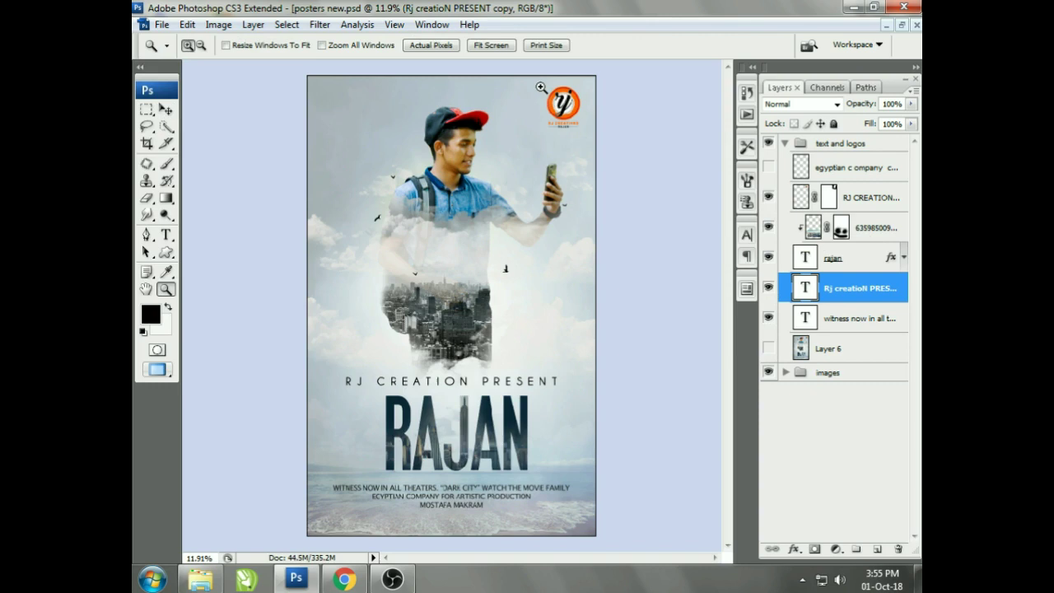
drag(499, 78, 595, 163)
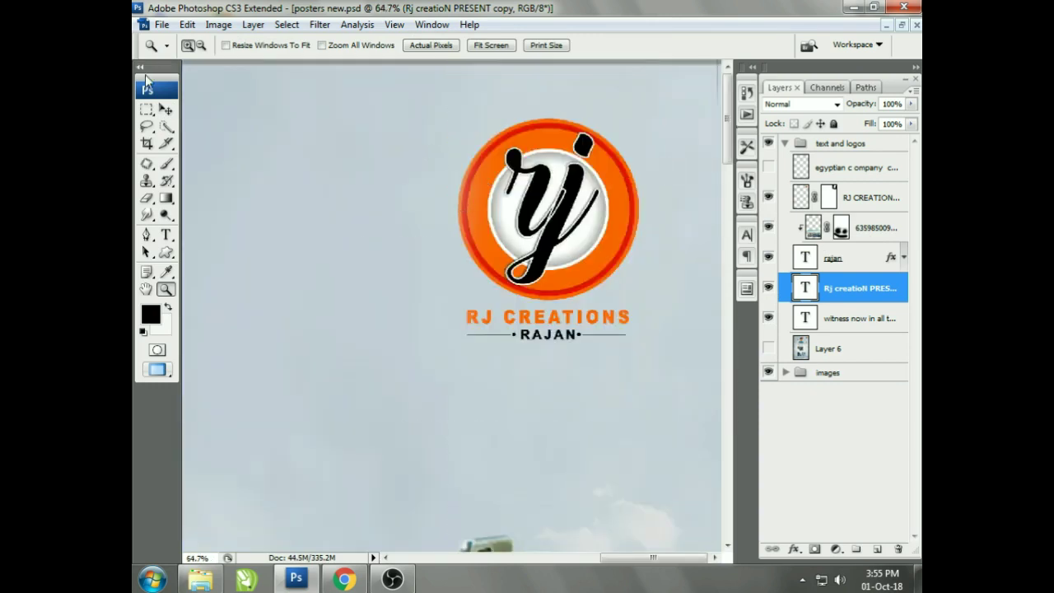
click(165, 109)
key(ctrl+0)
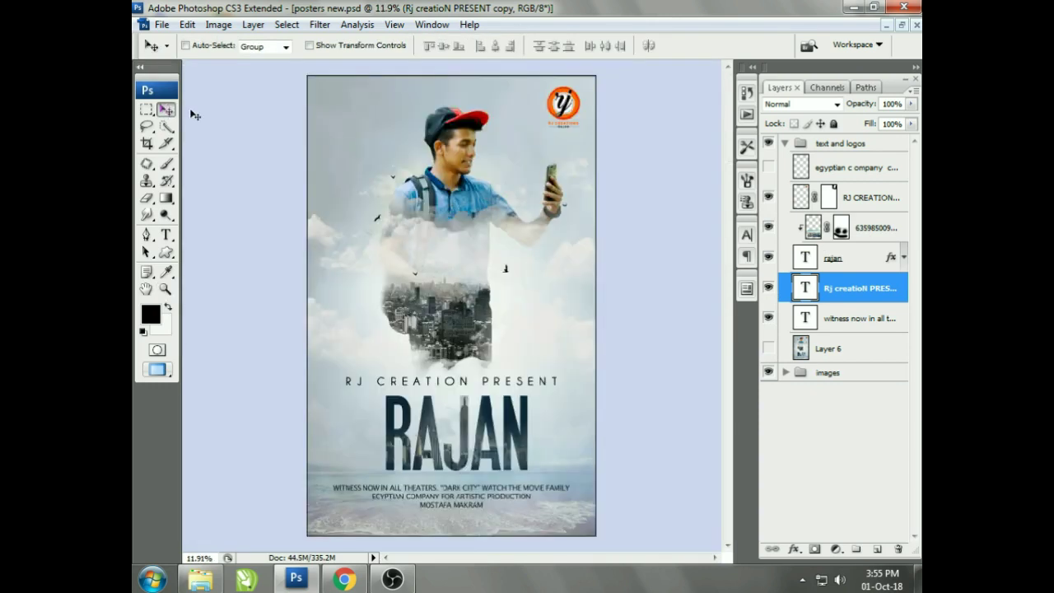
click(769, 168)
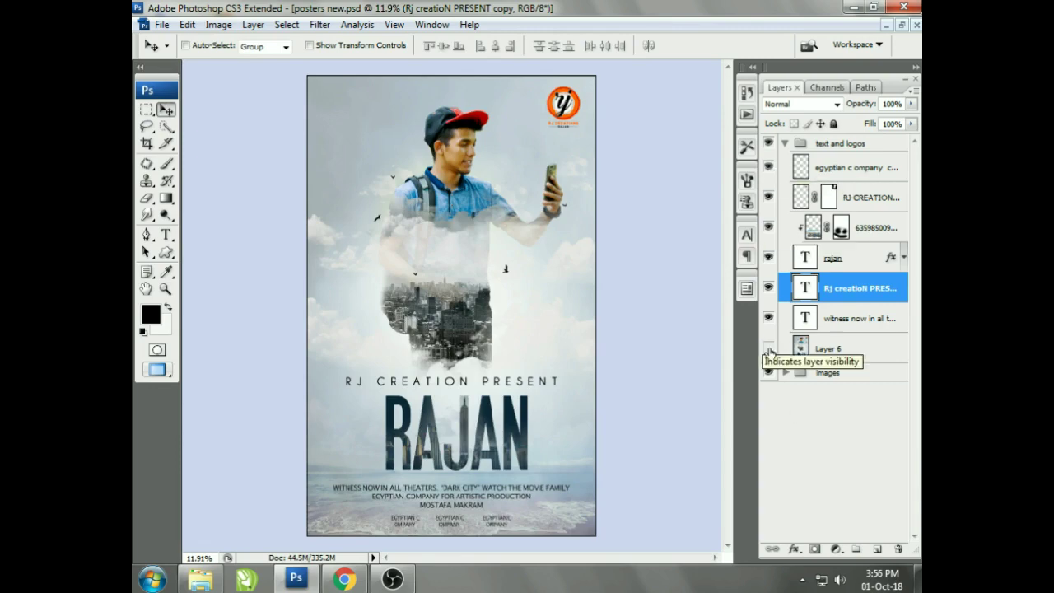
click(784, 144)
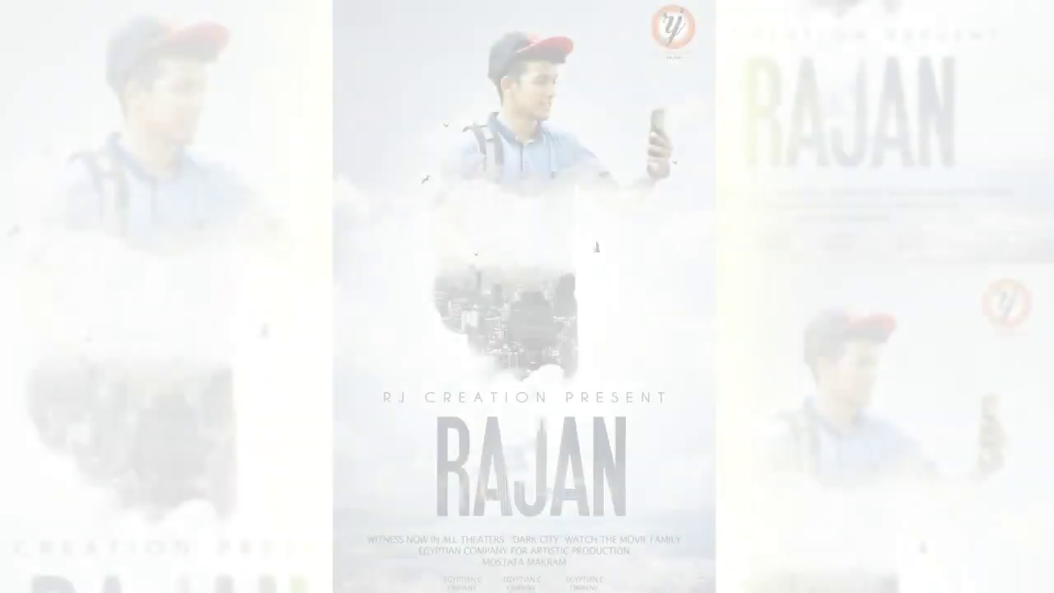